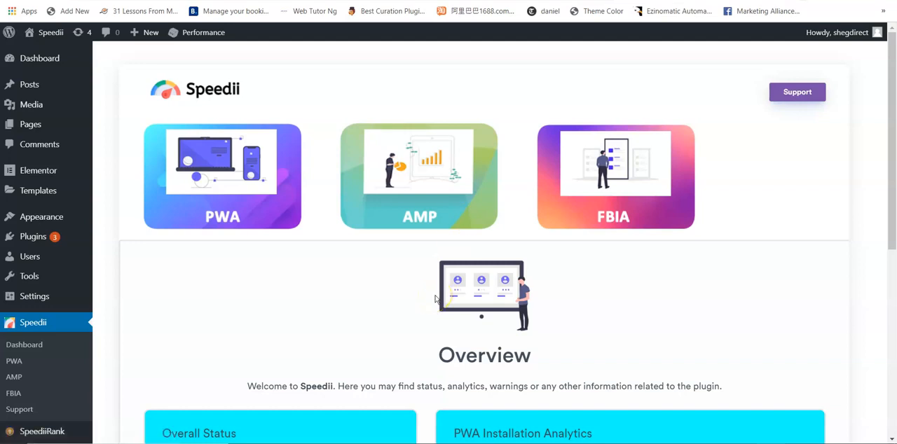
- Open the PWA settings and go to the Web App Manifest form for adding to the home screen
mouse_move(893, 160)
left_mouse_down()
mouse_move(893, 356)
mouse_move(888, 152)
left_mouse_up()
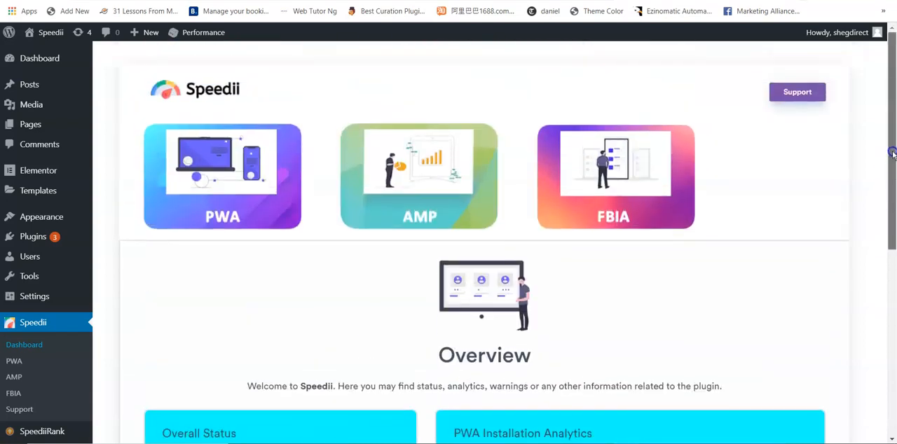
left_click(240, 186)
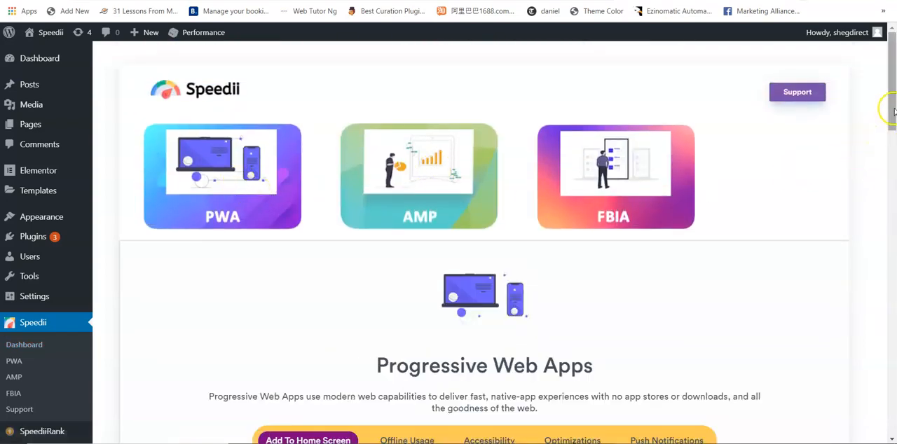
left_click_drag(894, 110, 893, 158)
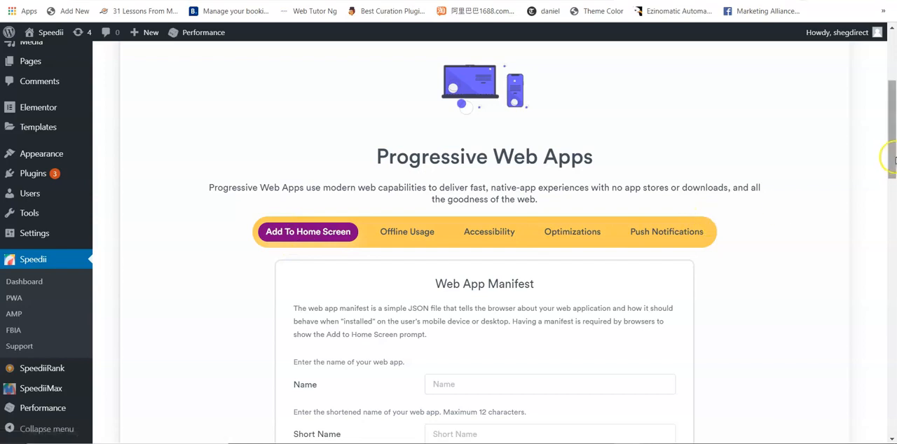
left_click_drag(894, 155, 895, 184)
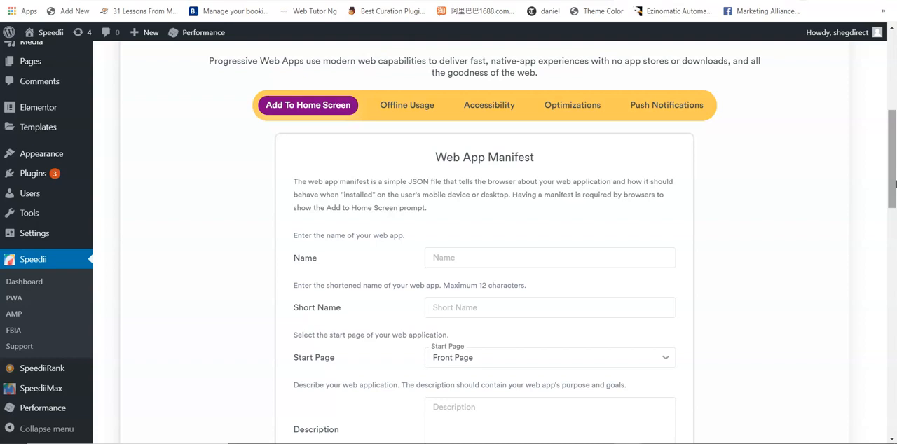
left_click_drag(895, 184, 895, 209)
- Enter "Speedii" as the web app's name and short name, and set its start page to JV
left_click(476, 152)
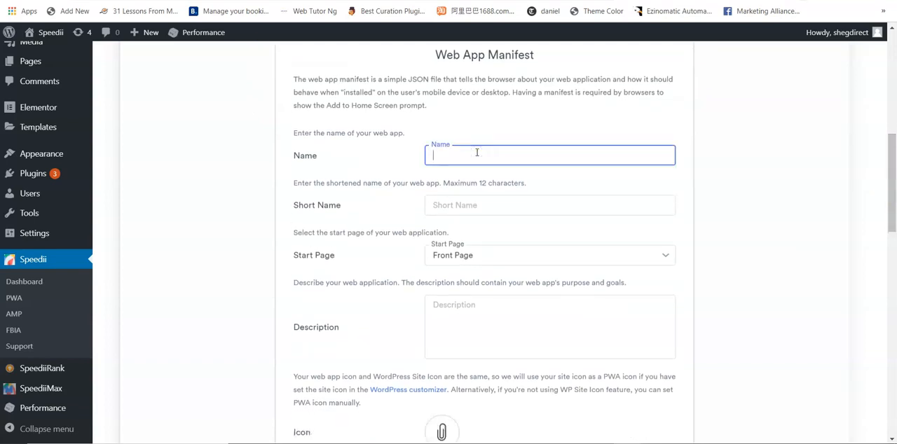
type("Speedii")
left_click(466, 203)
type("Speed")
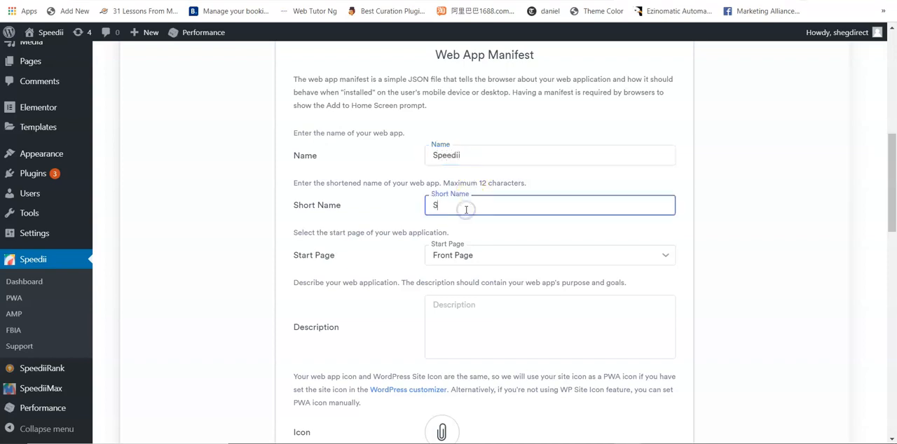
type("ii")
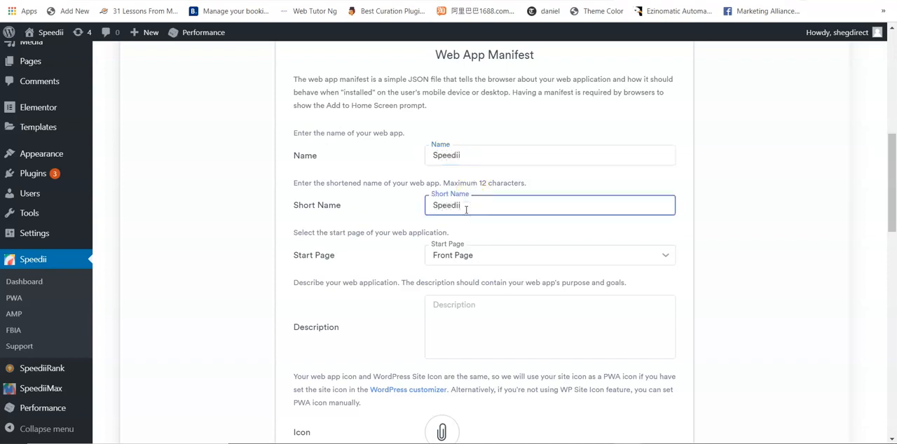
left_click(494, 256)
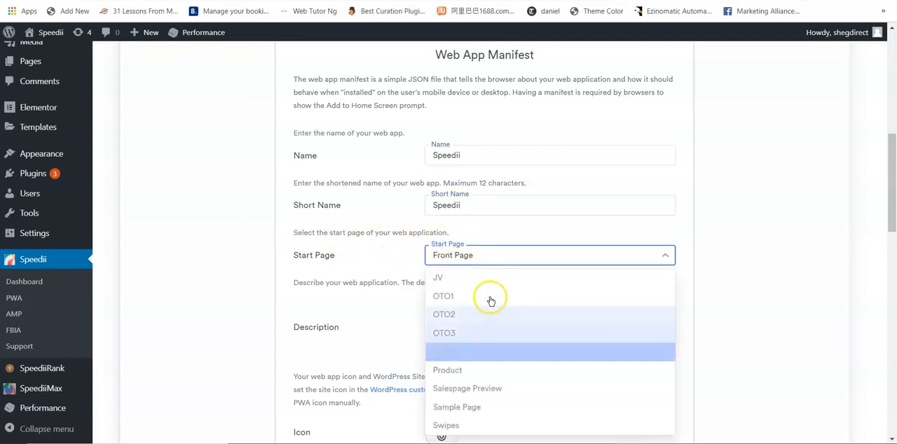
left_click(466, 279)
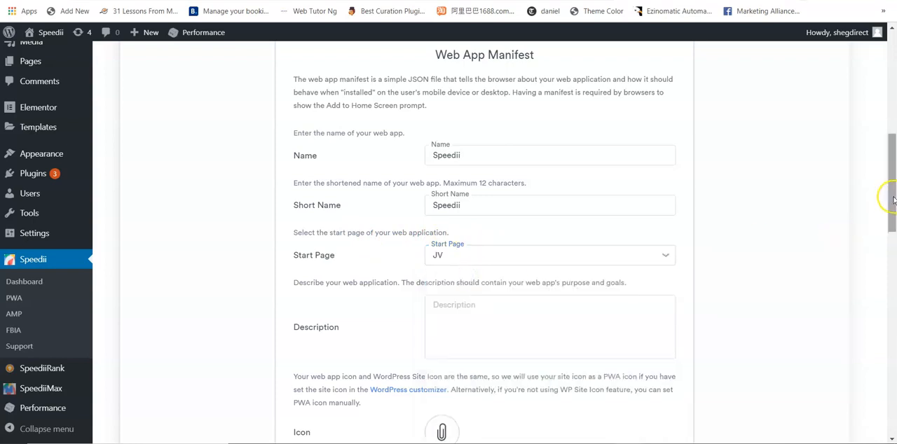
- Enter the web app description "Speedii turns website to ultra blazing fast site that google loves."
scroll(894, 210, "down", 3)
left_click(479, 176)
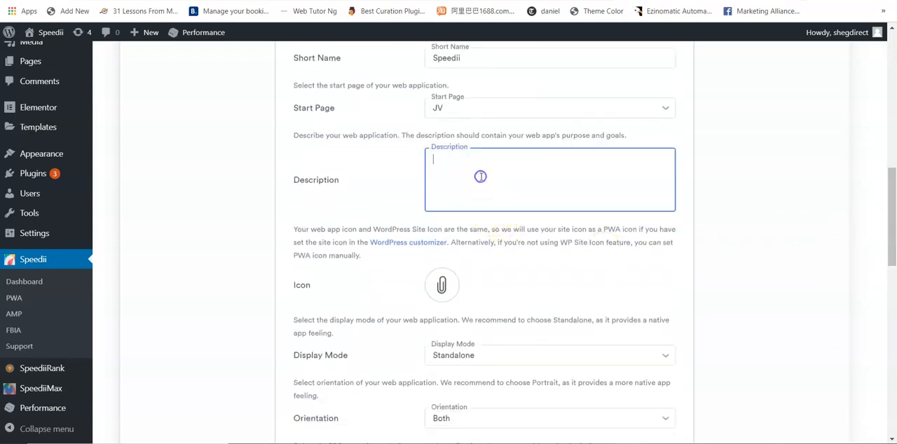
type("Speedii turns websu")
type("t")
key("BackSpace")
key("BackSpace")
type("ite to ultra blazin")
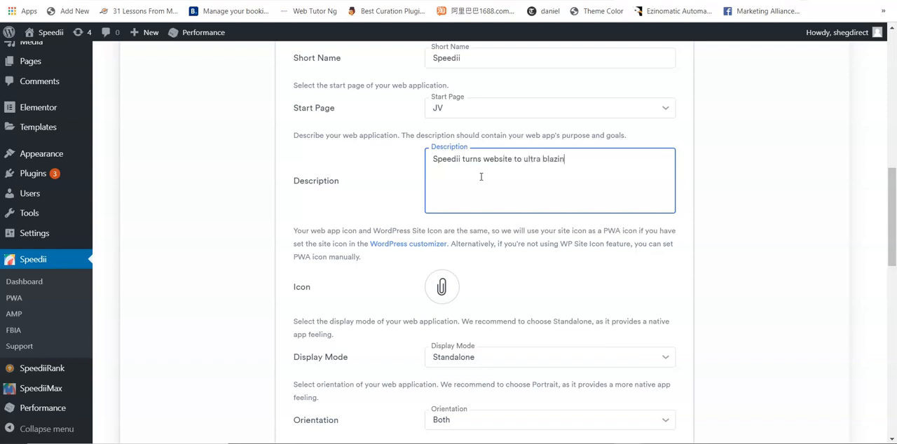
type("g fast site that google loves.")
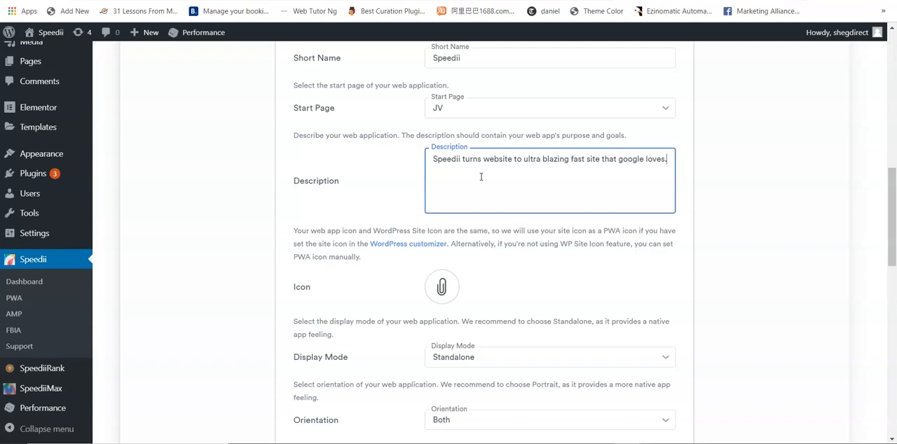
- Attach the colourful Speedii gauge logo from the existing images as the web app's icon
left_click_drag(892, 226, 892, 247)
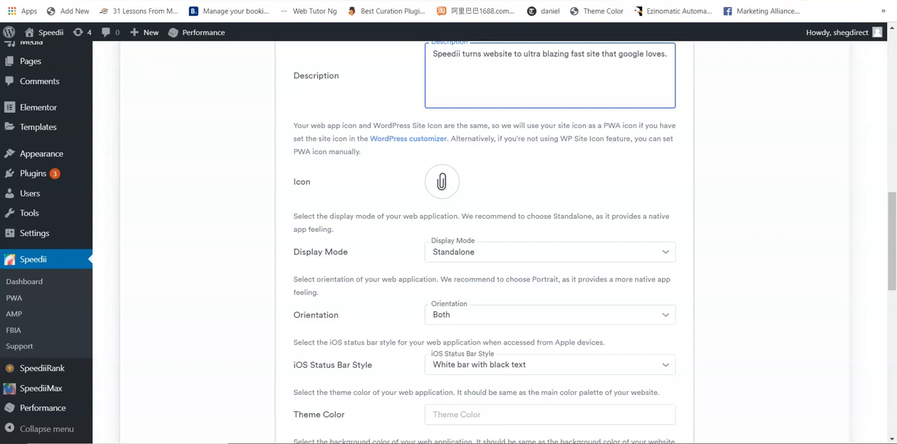
left_click(443, 183)
left_click_drag(701, 168, 699, 311)
left_click_drag(700, 230, 701, 344)
left_click(387, 226)
left_click(55, 409)
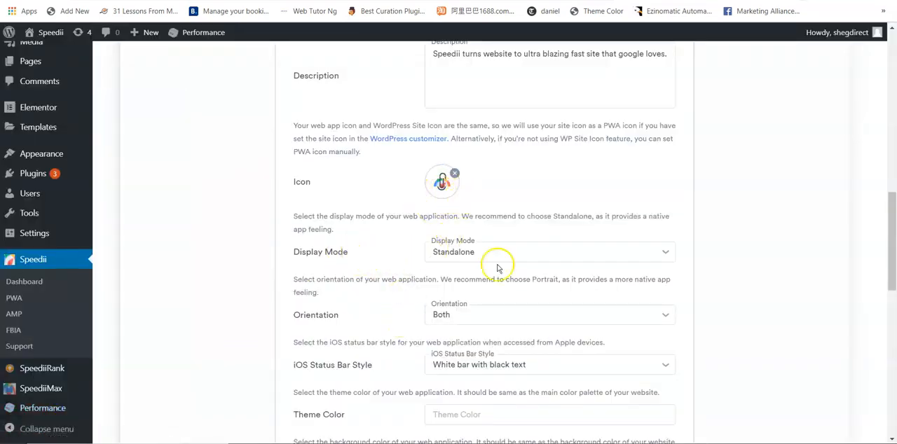
- Review the available display modes and iOS status bar styles in the web app manifest
left_click(532, 259)
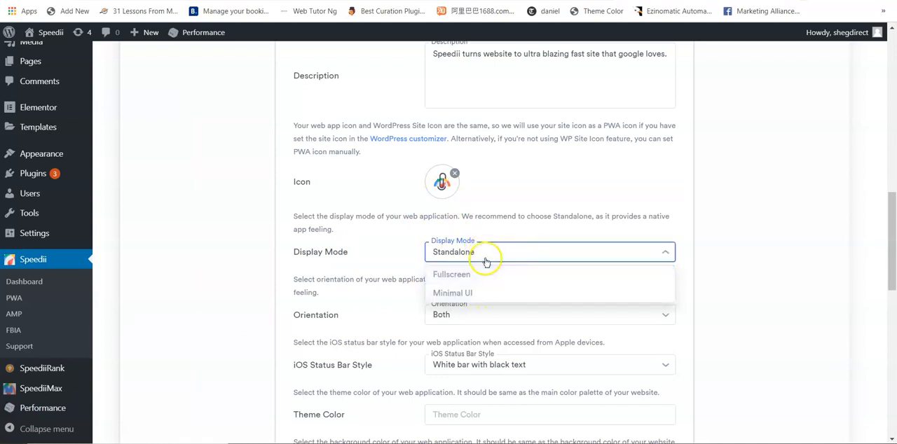
left_click(395, 254)
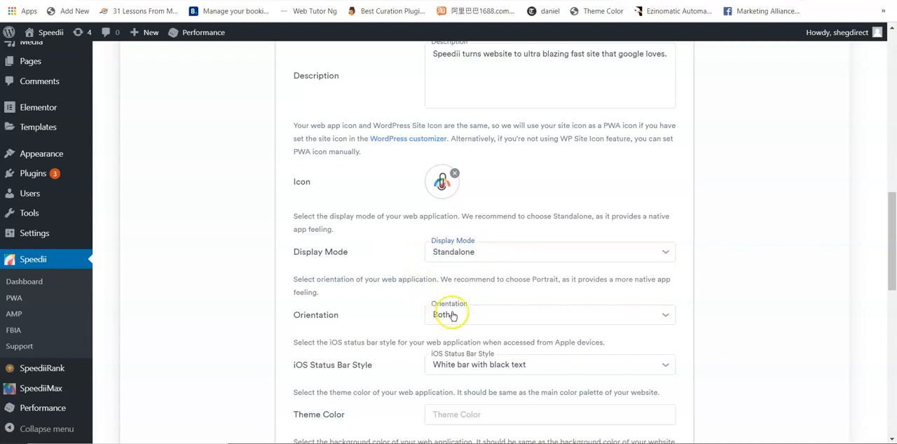
left_click_drag(889, 244, 892, 280)
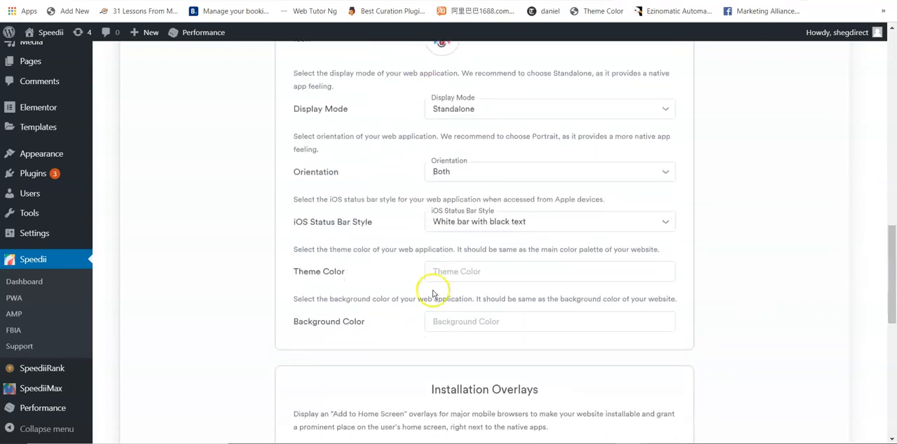
left_click(541, 223)
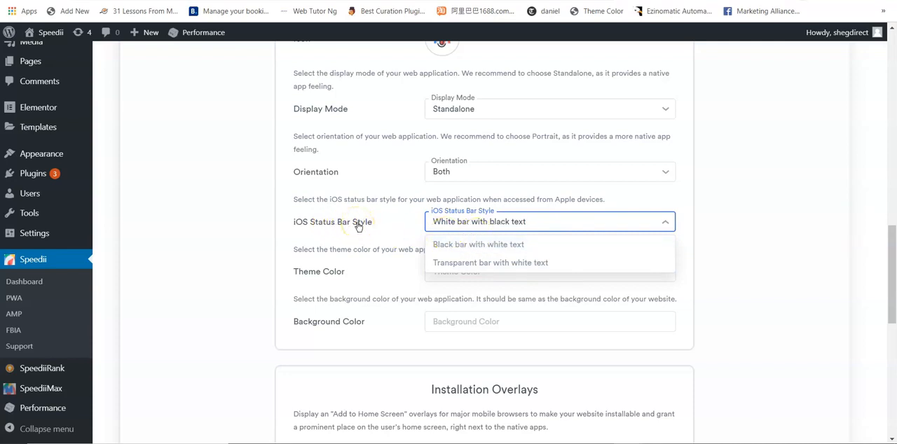
left_click(527, 223)
- Set the web app's theme color to the dark purple #4C0F93
left_click(469, 271)
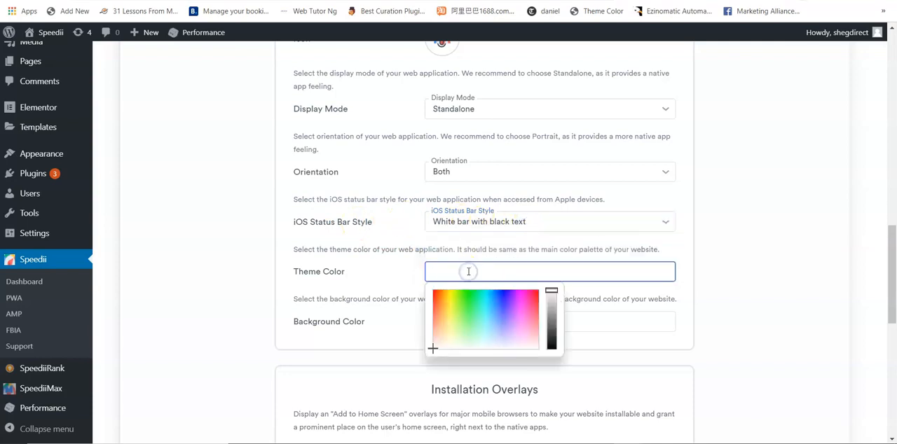
left_click(512, 294)
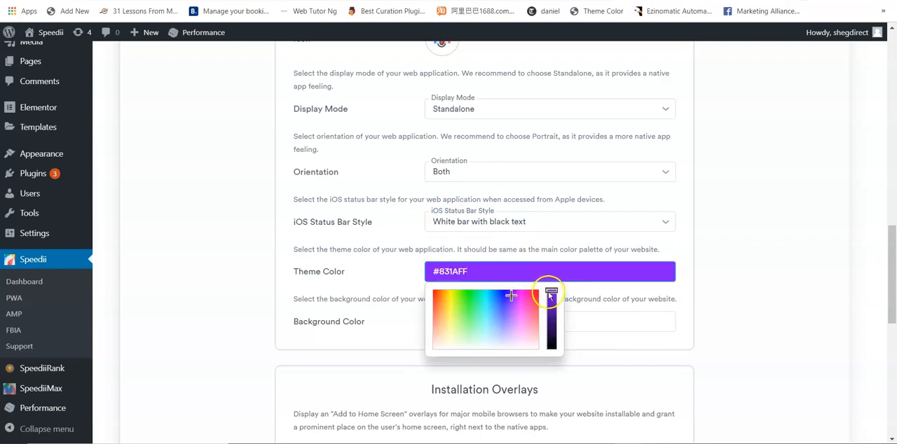
left_click_drag(551, 291, 552, 318)
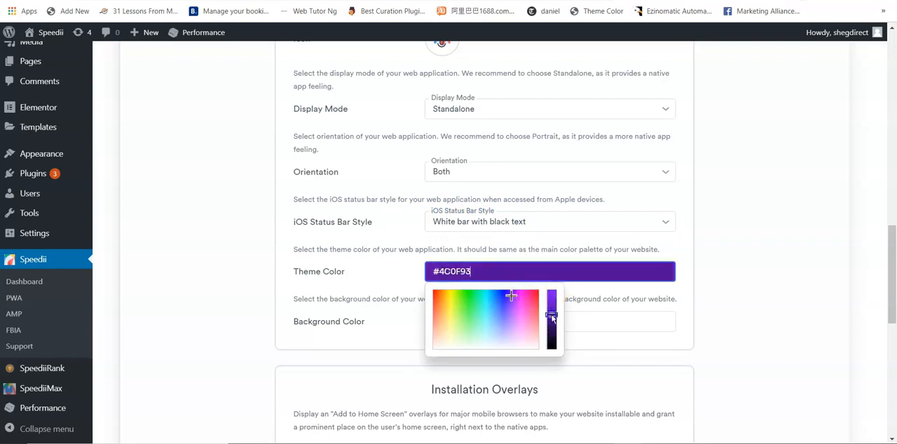
left_click(748, 316)
- Set the web app manifest's background color to white, #FFFFFF
left_click(536, 321)
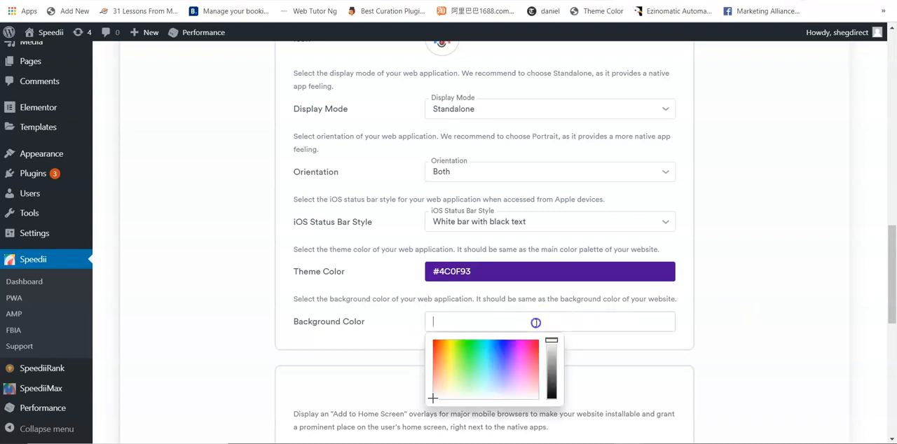
left_click(445, 397)
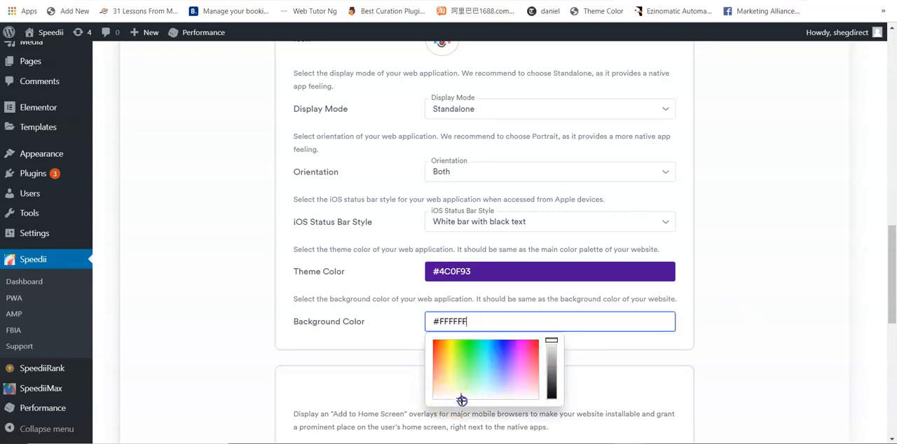
left_click(781, 340)
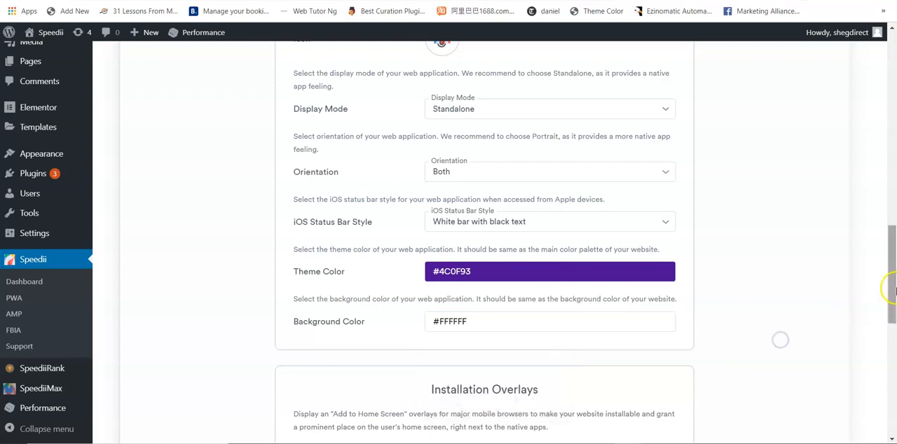
- Replace the Fullscreen overlay type with Header Banner in the Installation Overlays settings
left_click_drag(890, 290, 892, 341)
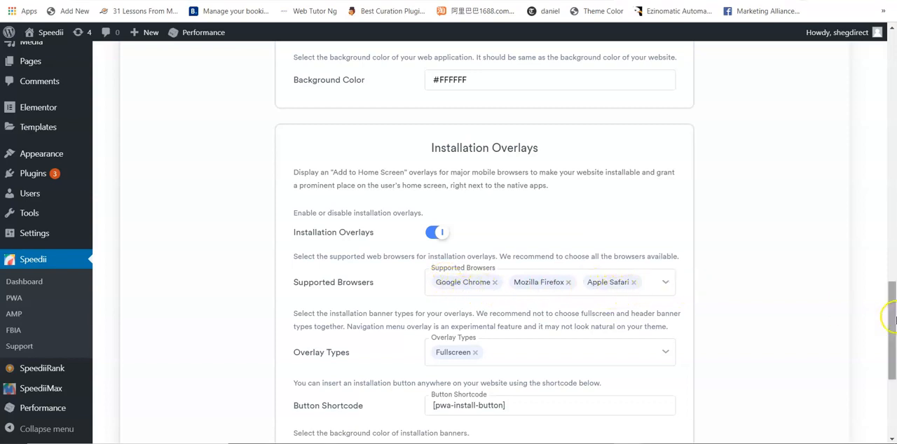
left_click_drag(894, 318, 895, 349)
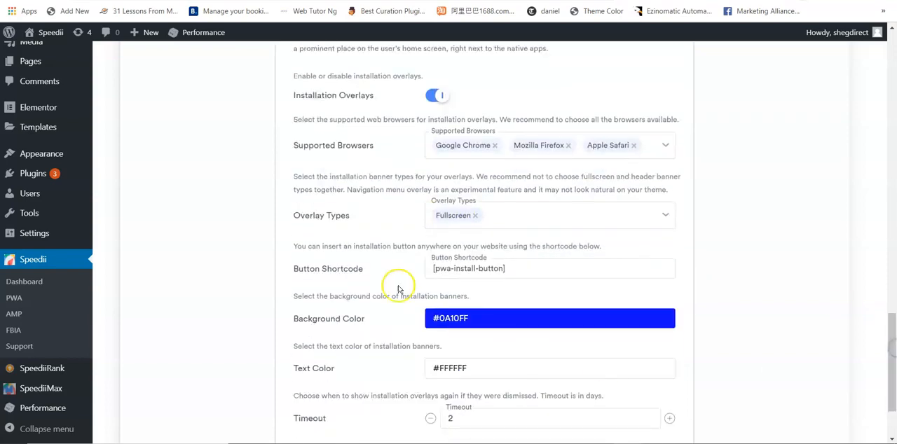
left_click(474, 216)
left_click(496, 213)
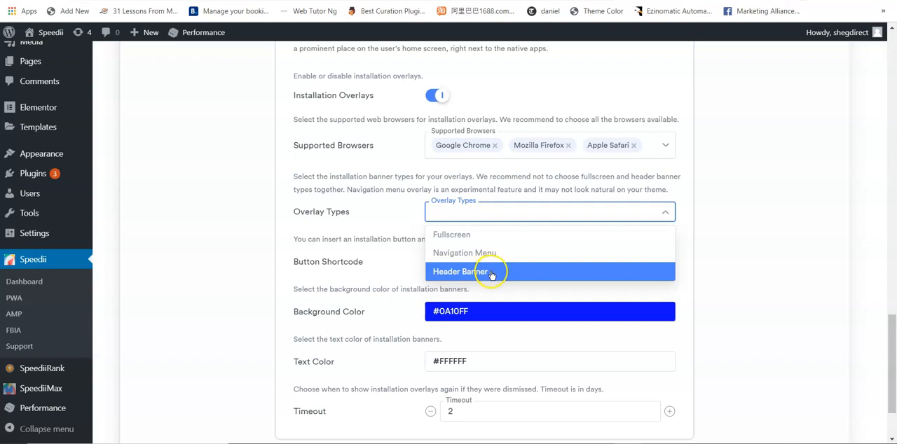
left_click(491, 273)
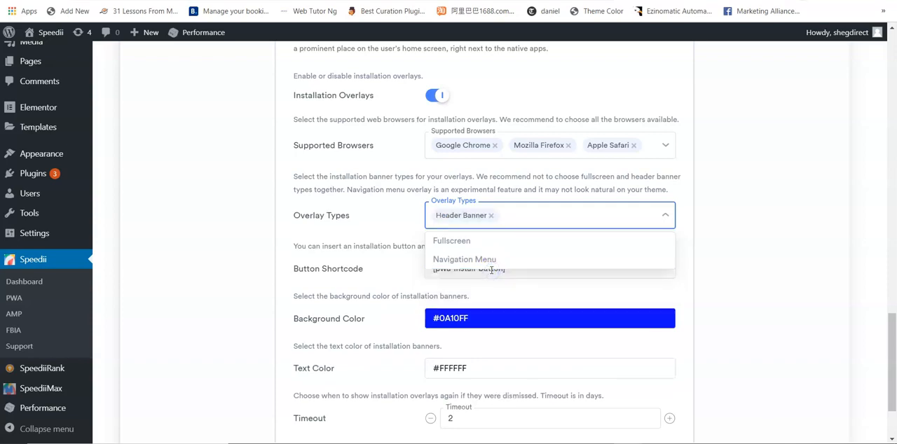
left_click(401, 226)
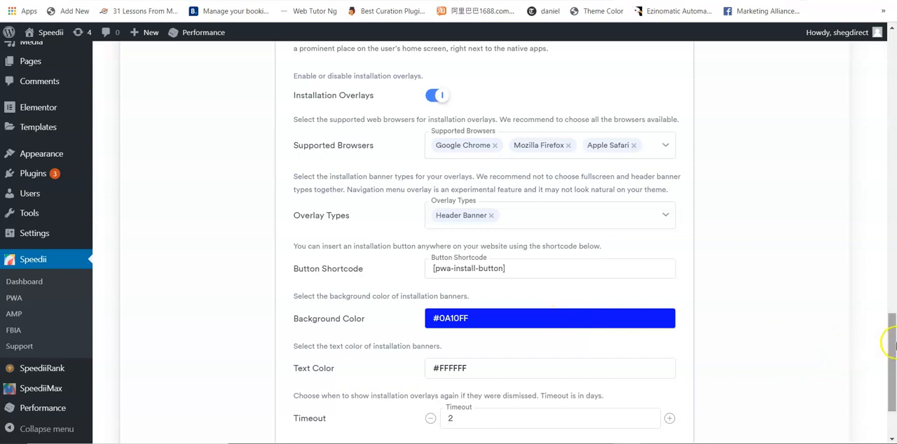
- Set the background color of the installation banners to red, #FF1A0C
left_click_drag(889, 340, 891, 364)
left_click(516, 219)
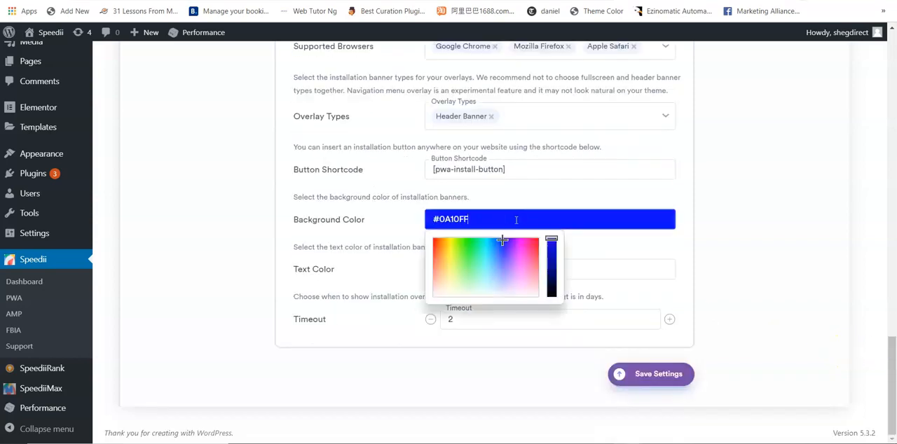
left_click(433, 242)
left_click(748, 269)
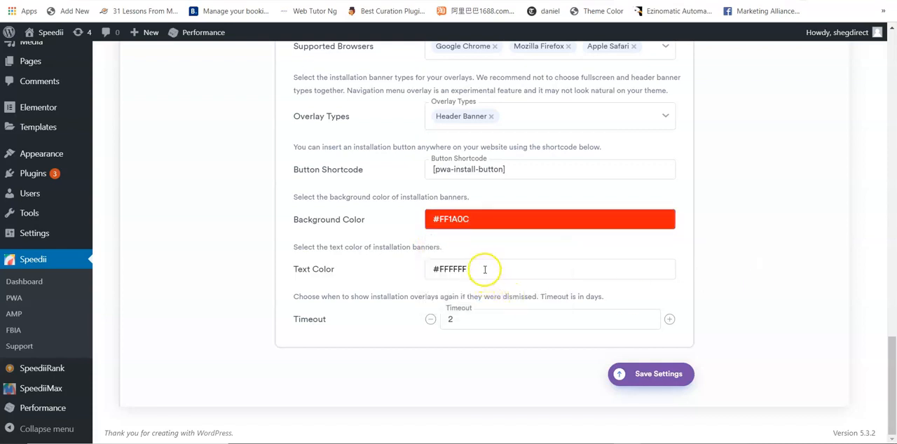
- Set the text color of the installation banners to #FFFFFF and save the PWA settings
left_click(484, 268)
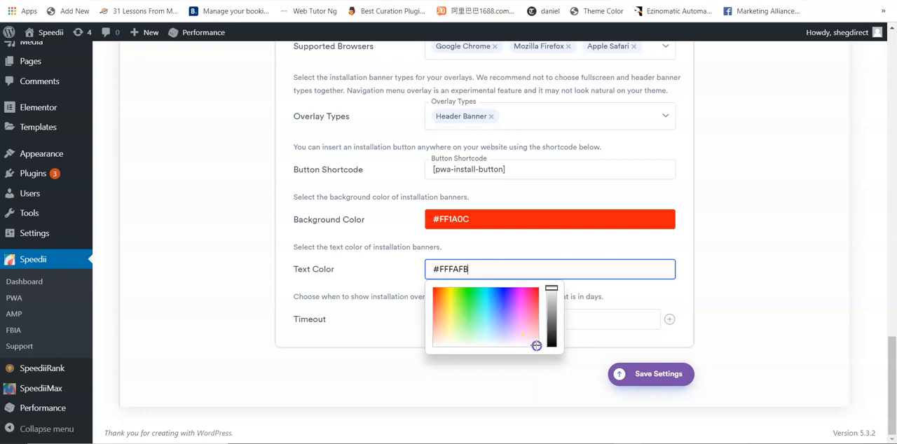
left_click(762, 314)
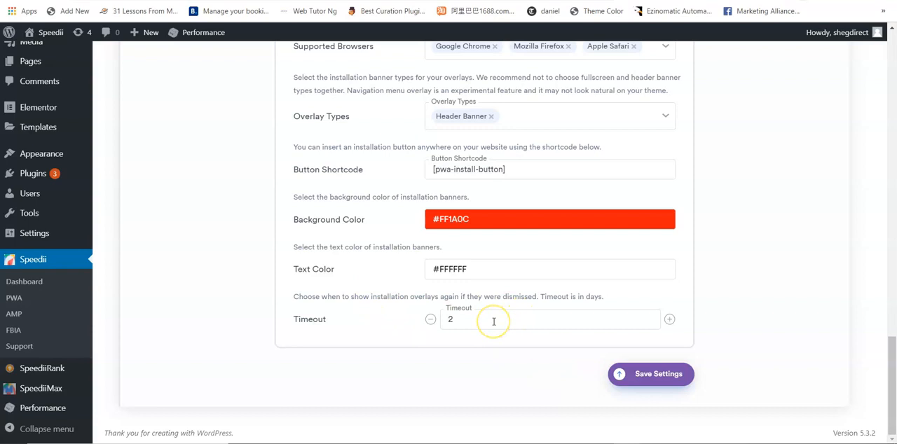
left_click(652, 375)
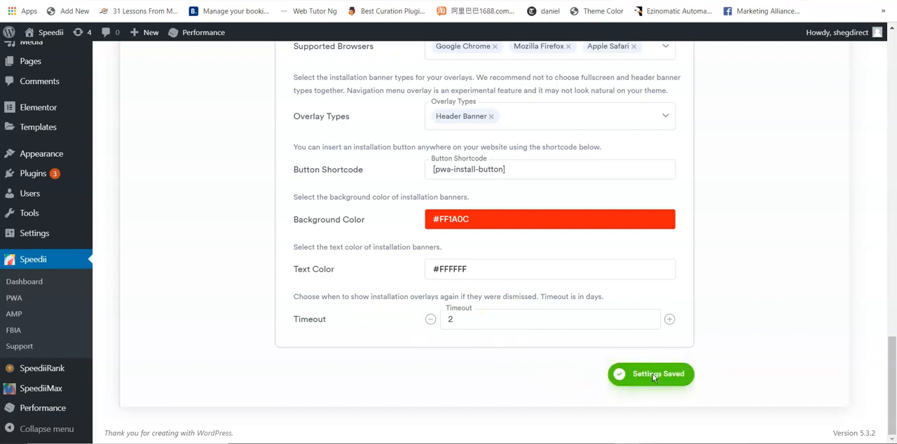
left_click_drag(894, 375, 894, 122)
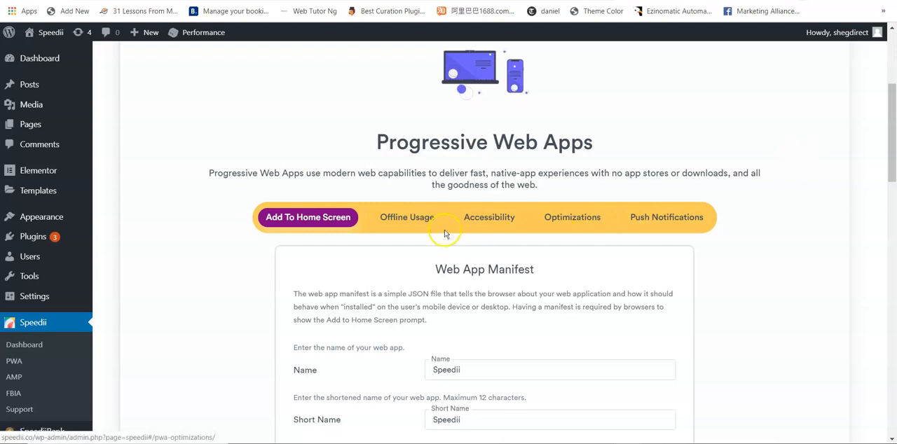
- Open the PWA Offline Usage settings and look through the pages available as the Offline Page
left_click(395, 221)
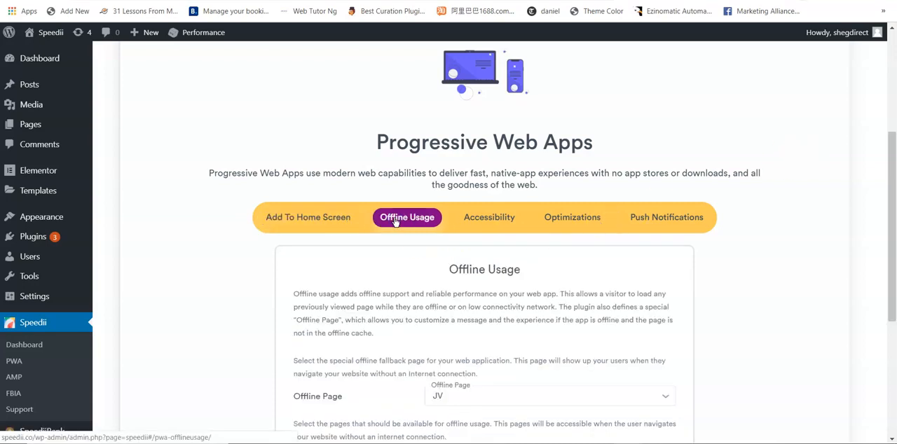
left_click_drag(891, 169, 893, 239)
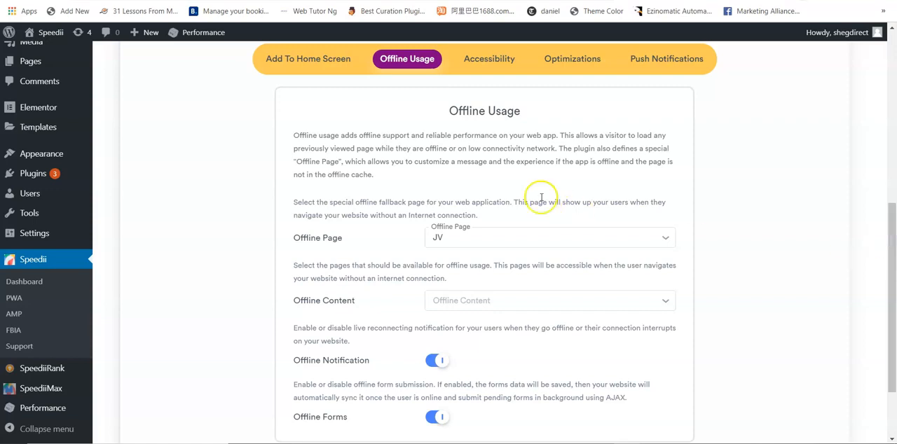
left_click(515, 241)
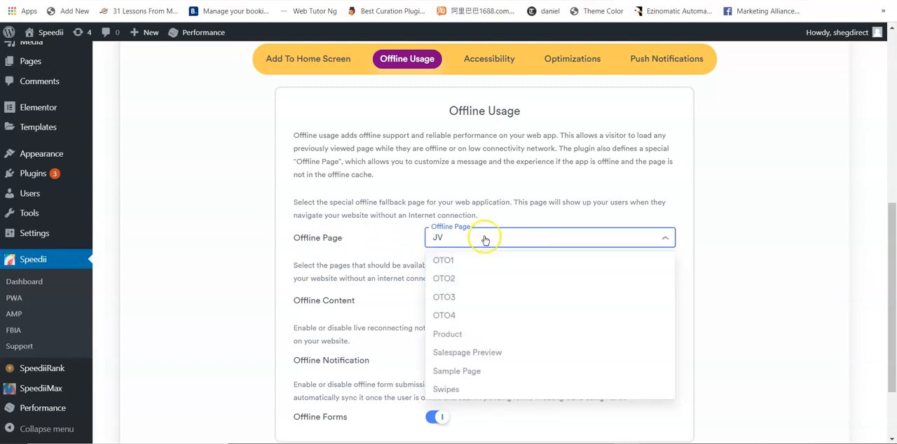
left_click(482, 239)
- Add the pages JV, OTO1, OTO3, OTO2 and OTO4 to Offline Content and save the Offline Usage settings
scroll(890, 256, "down", 2)
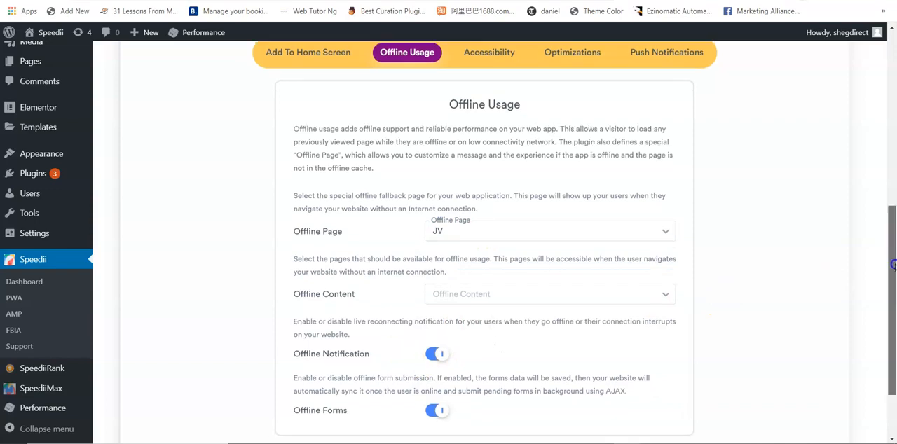
left_click(622, 254)
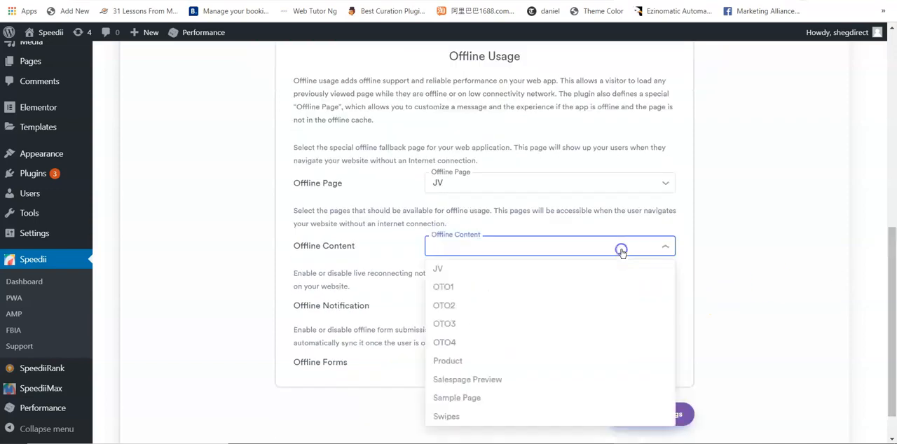
left_click(529, 267)
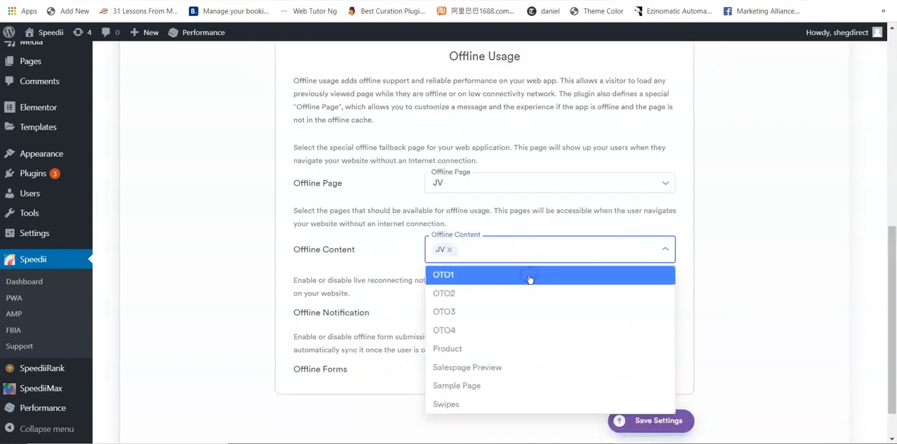
left_click(529, 284)
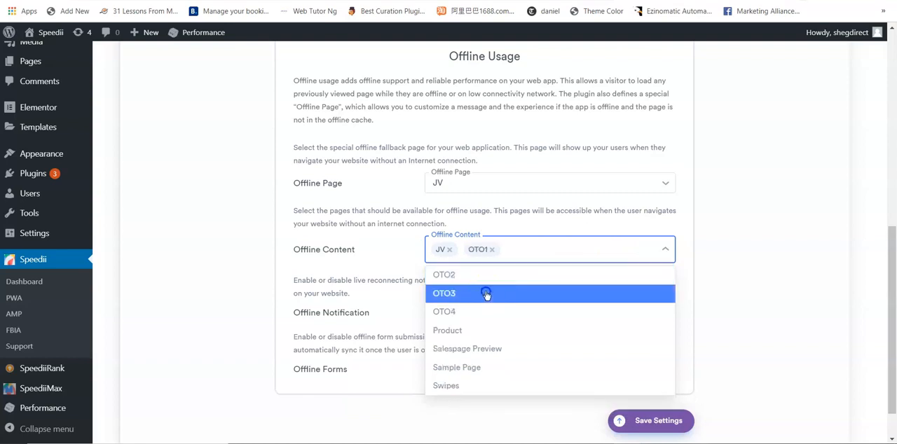
left_click(492, 293)
left_click(486, 276)
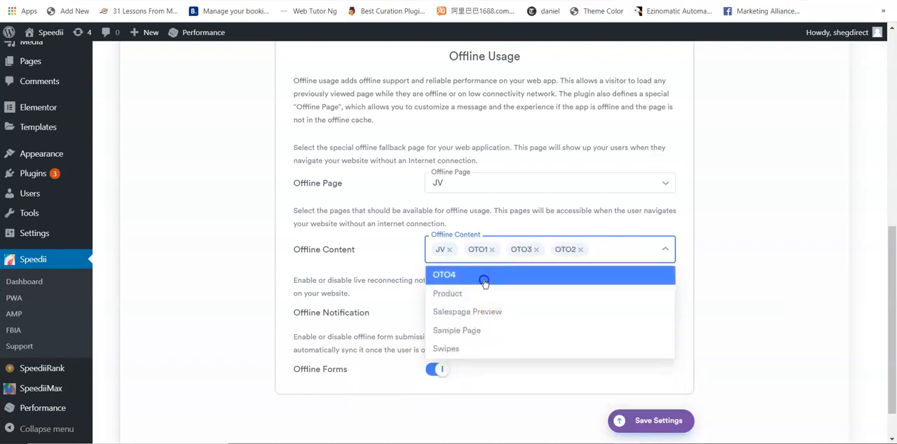
left_click(483, 277)
left_click(753, 269)
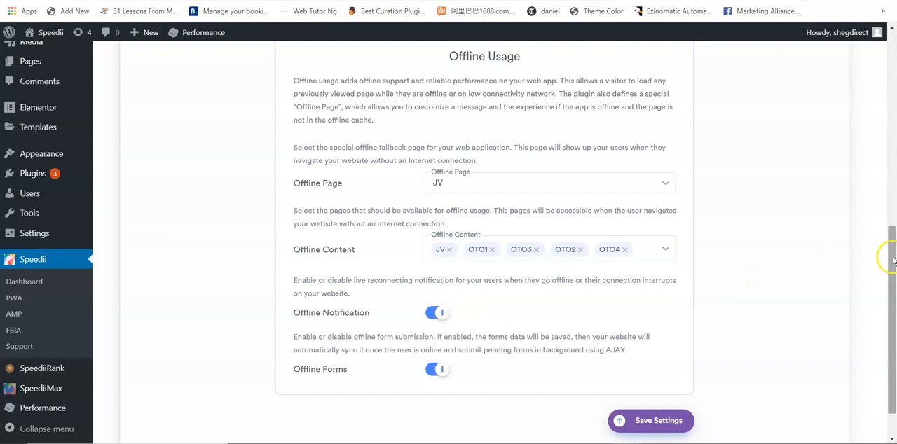
scroll(893, 258, "down", 1)
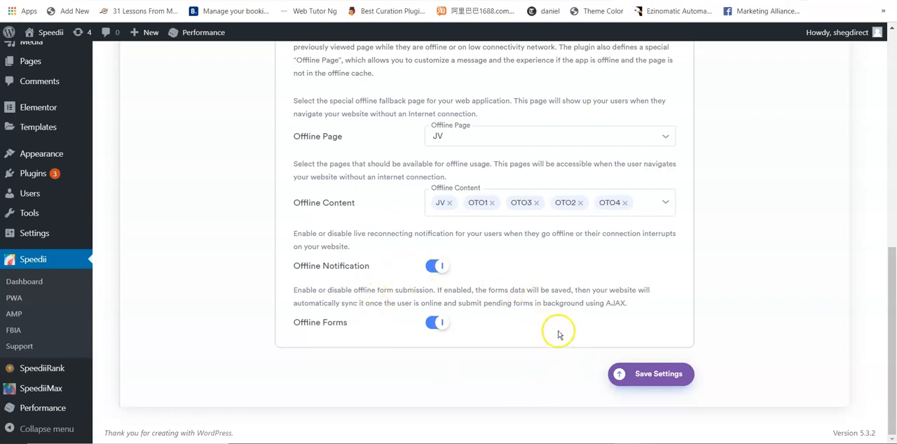
left_click(660, 375)
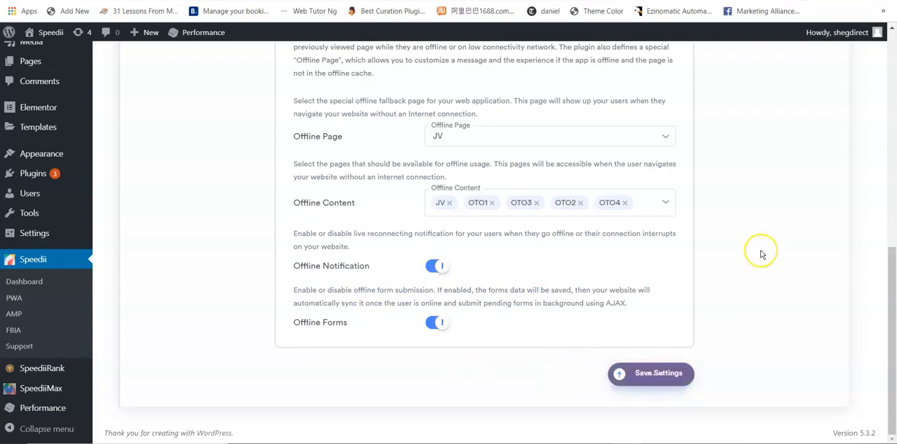
- Enable Pull Down Navigation in the PWA Accessibility settings and set its background color to #520AFF
scroll(761, 252, "up", 10)
scroll(763, 255, "down", 3)
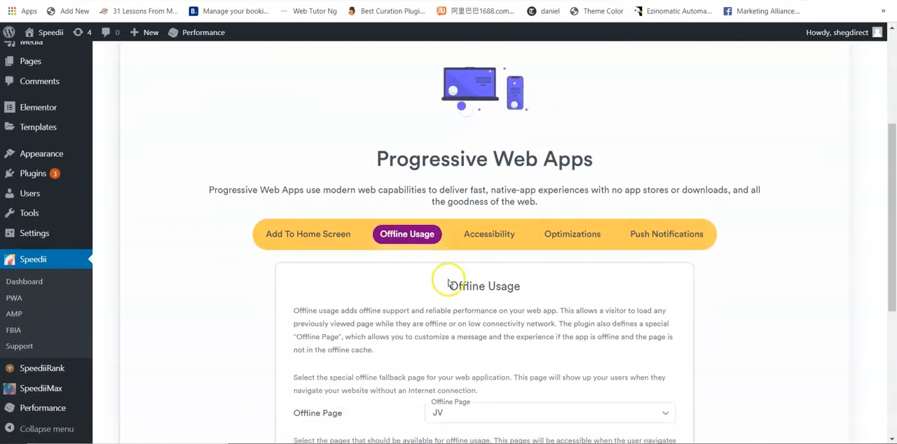
left_click(487, 236)
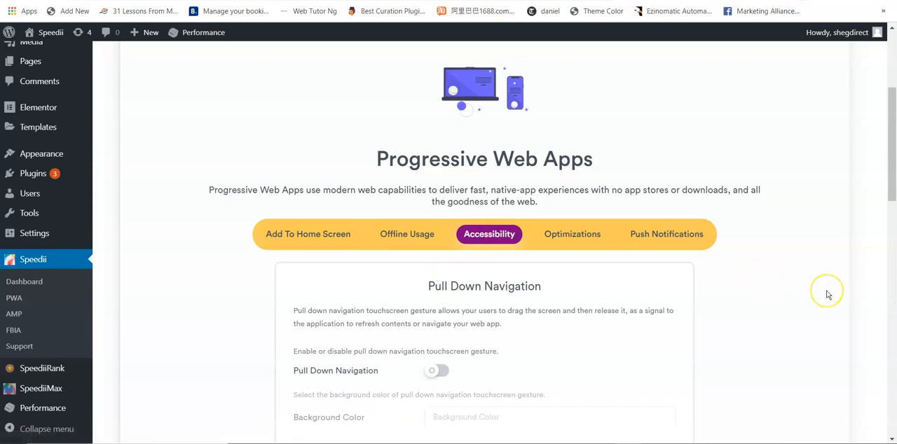
scroll(827, 294, "down", 2)
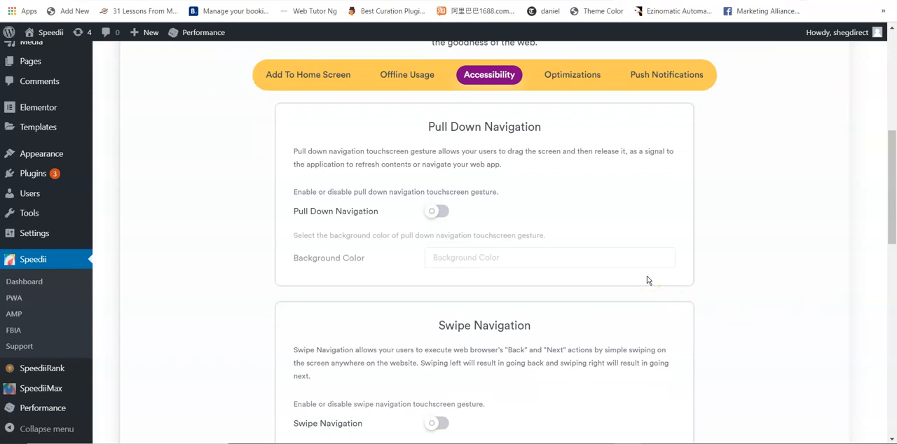
left_click(438, 214)
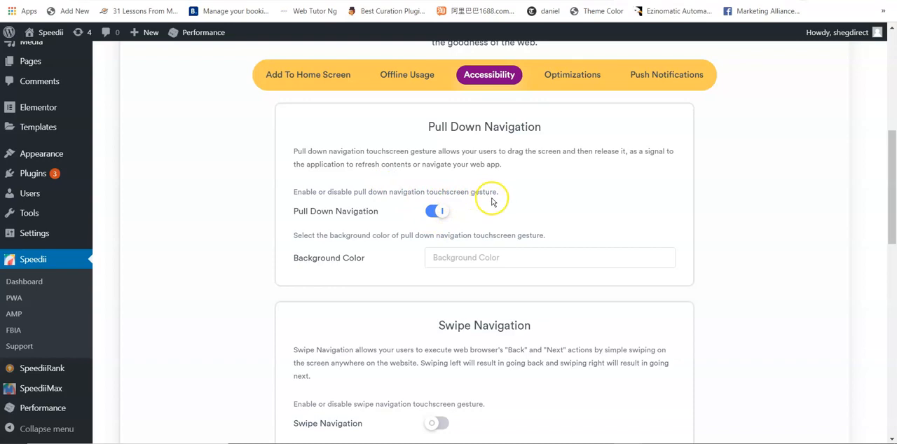
left_click(475, 271)
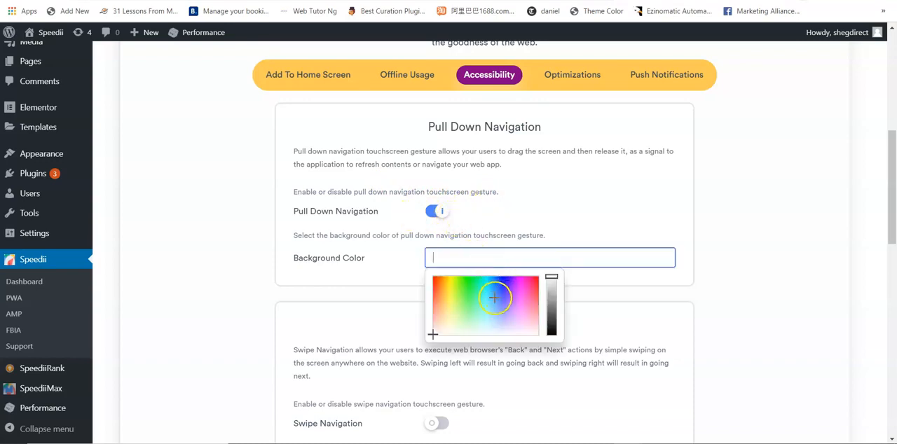
left_click(508, 279)
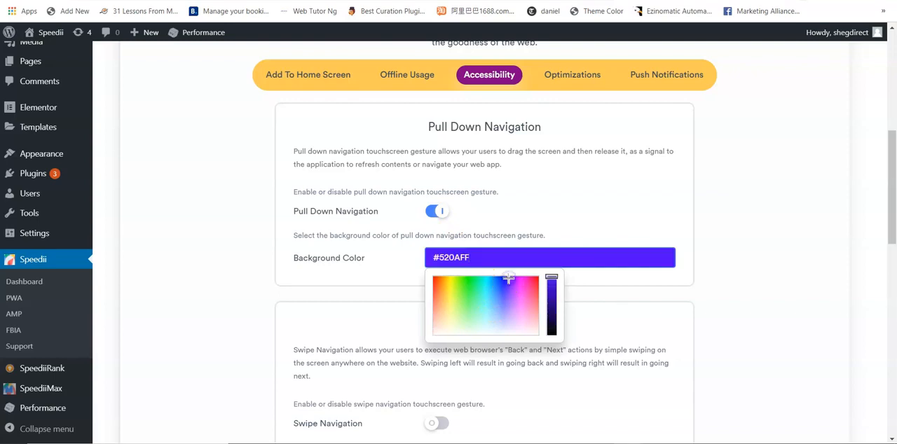
left_click(852, 229)
- Enable the Swipe Navigation and Shake To Refresh gestures in the Accessibility settings
left_click_drag(892, 180, 894, 228)
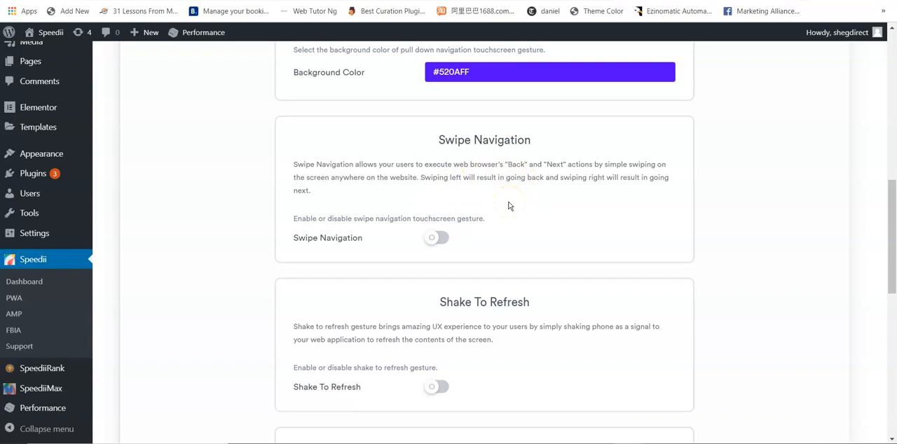
left_click(432, 239)
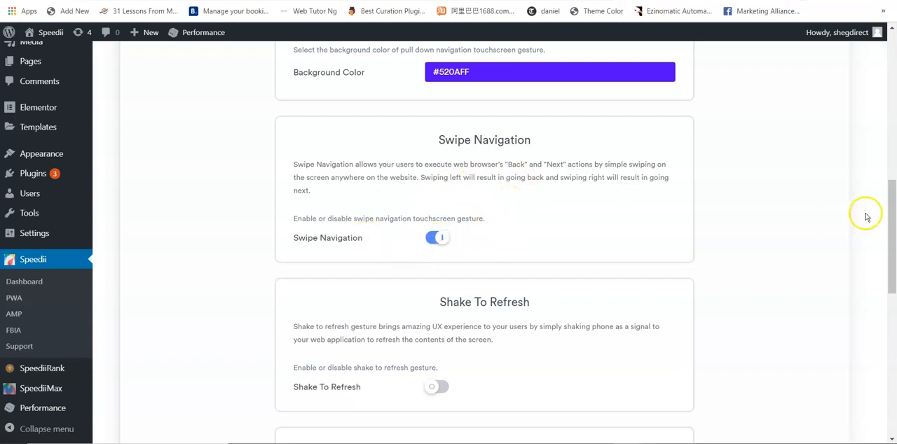
left_click_drag(890, 206, 894, 256)
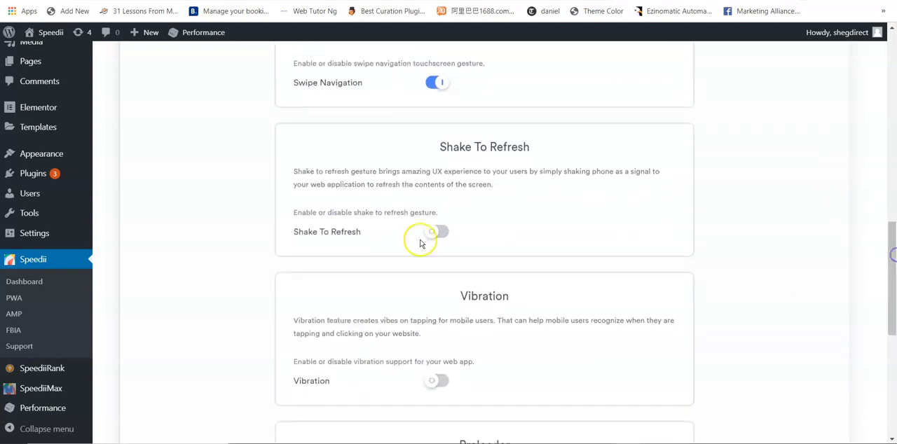
left_click(445, 239)
- Review the Vibration, Preloader and Toast Messages options and save the Accessibility settings
left_click_drag(892, 274, 894, 287)
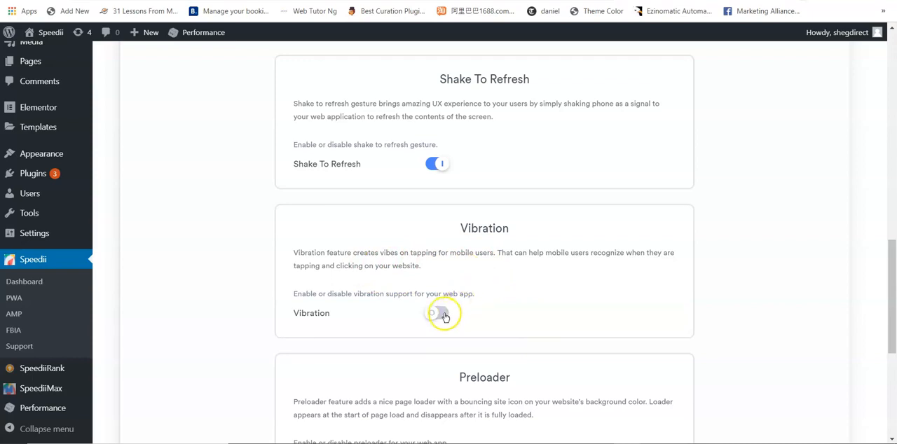
left_click_drag(891, 296, 892, 357)
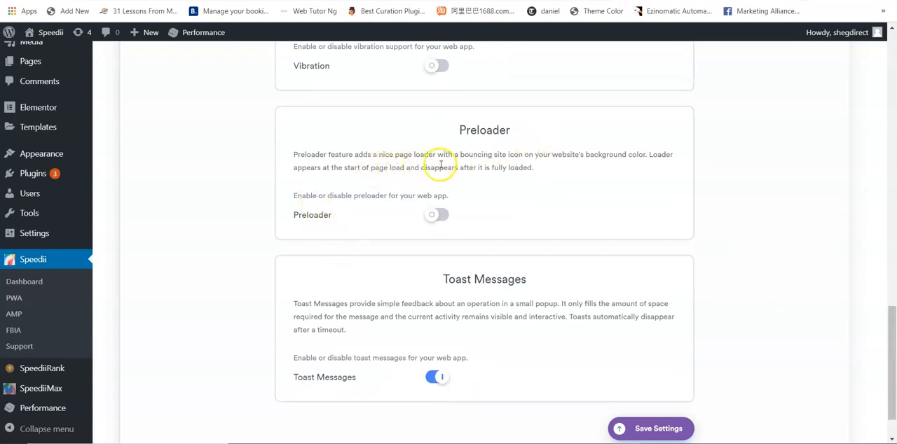
left_click(665, 430)
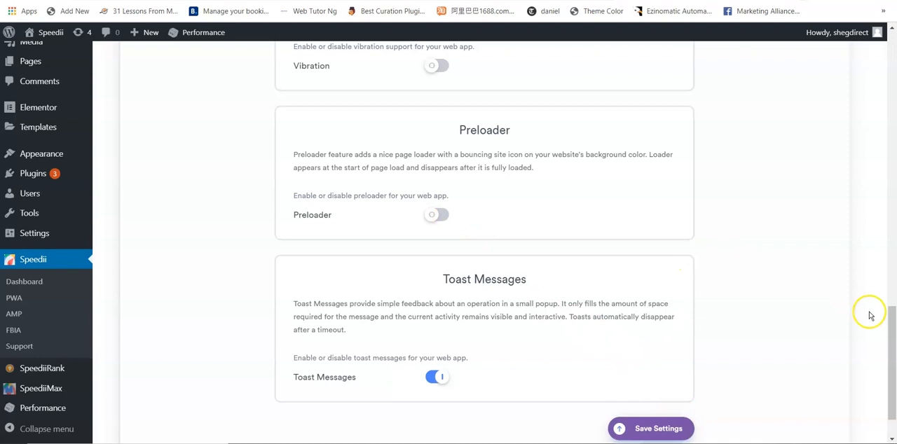
- Enable Cache And Minify in the PWA Optimizations settings
left_click_drag(889, 329, 880, 140)
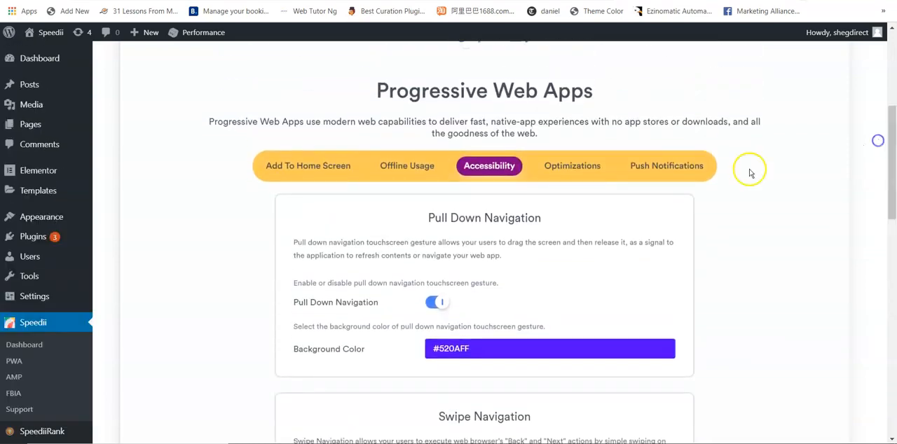
left_click(567, 168)
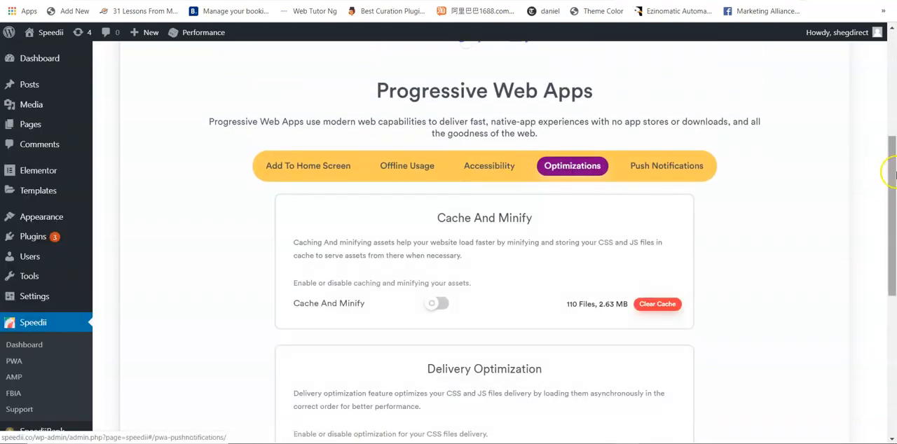
left_click_drag(892, 173, 894, 190)
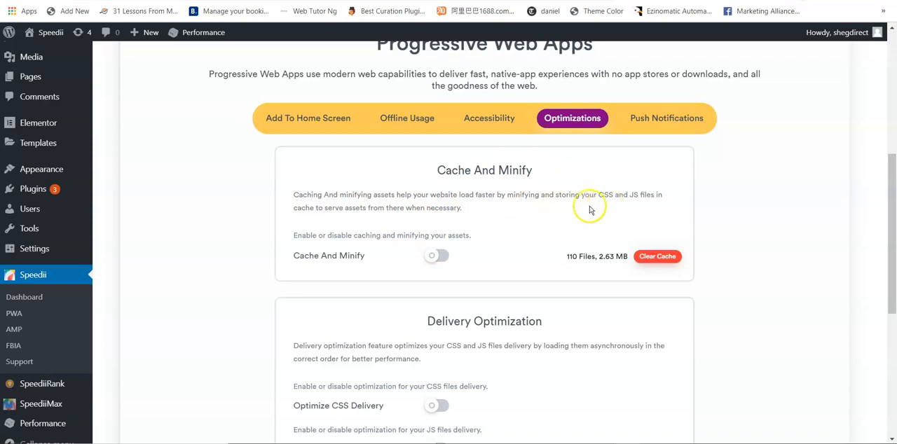
left_click(431, 257)
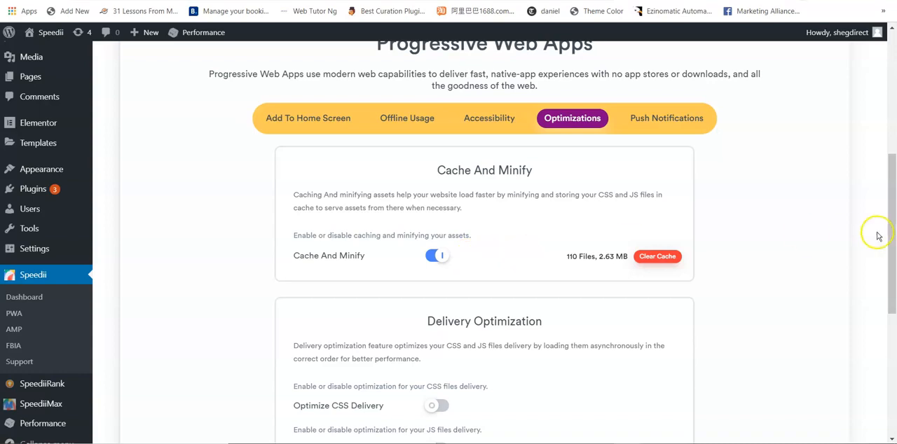
- Enable Optimize CSS Delivery and Optimize JS Delivery under Delivery Optimization
left_click_drag(894, 221, 893, 283)
left_click(441, 251)
left_click(438, 292)
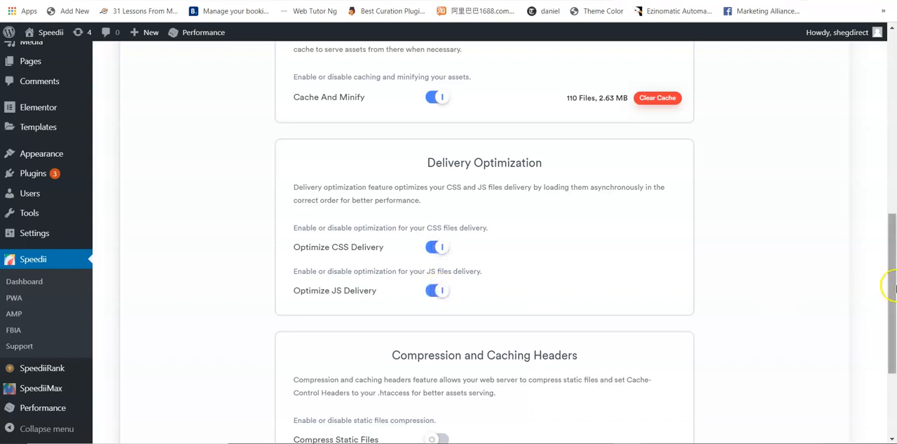
- Enable Compress Static Files and Set Caching Headers, and save the Optimizations settings
left_click_drag(891, 280, 891, 337)
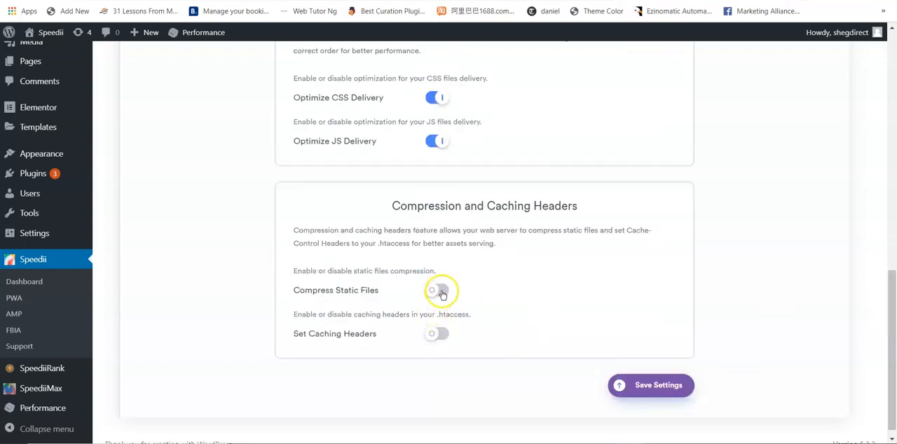
left_click(447, 337)
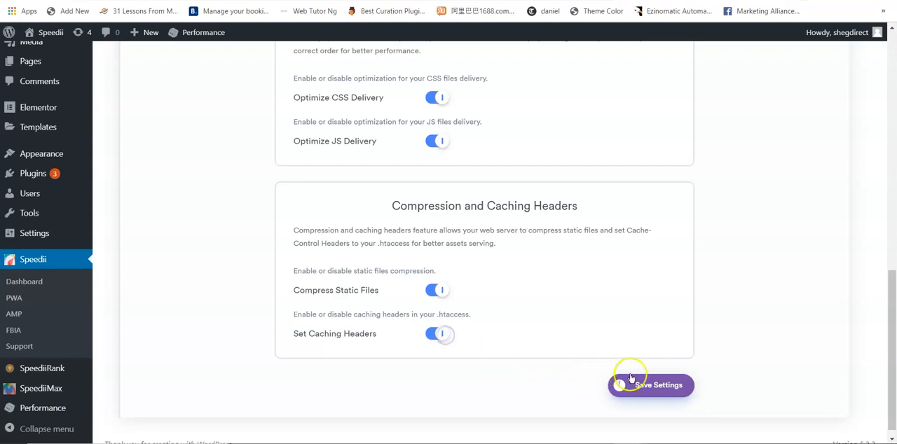
left_click(662, 387)
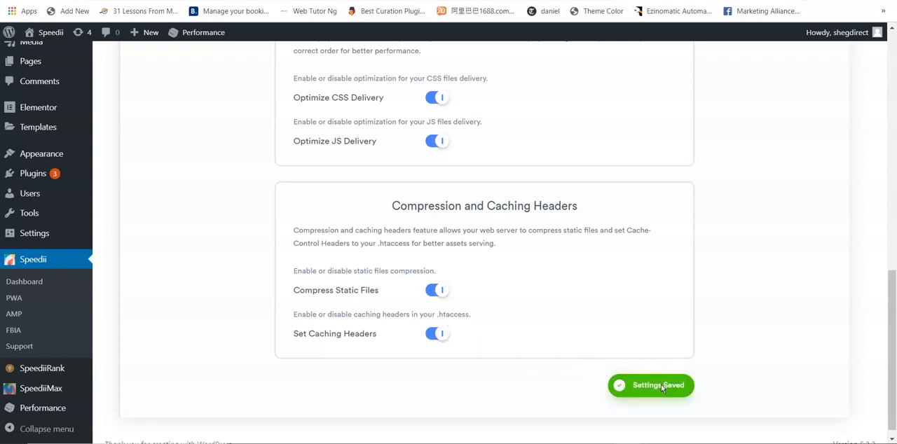
- Open the PWA Push Notifications settings and review the Firebase Credentials fields
left_click_drag(888, 379, 880, 179)
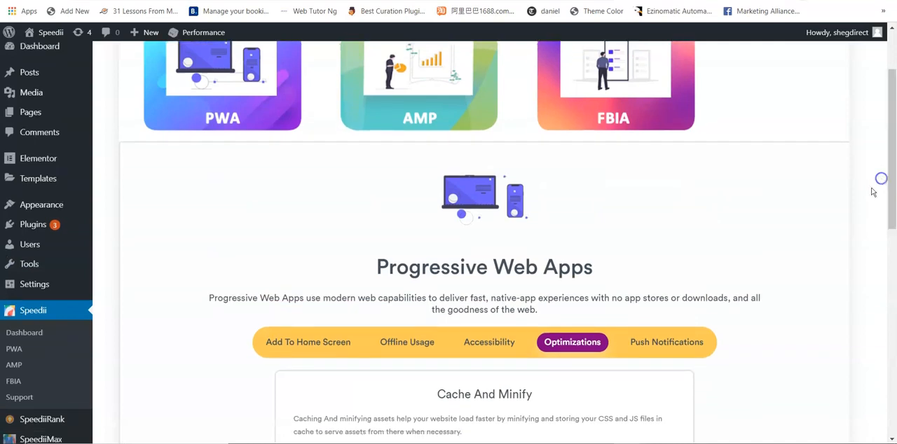
left_click(663, 354)
left_click_drag(892, 190, 894, 308)
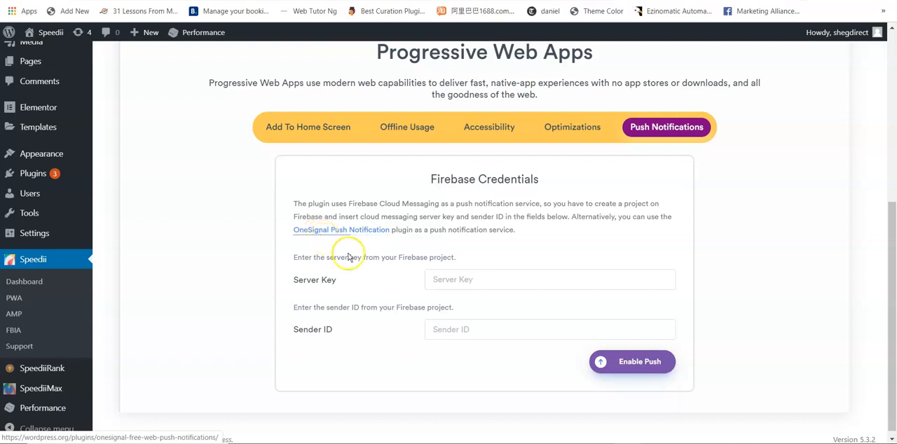
- Open the Google AMP settings of the Speedii plugin
left_click_drag(888, 290, 887, 102)
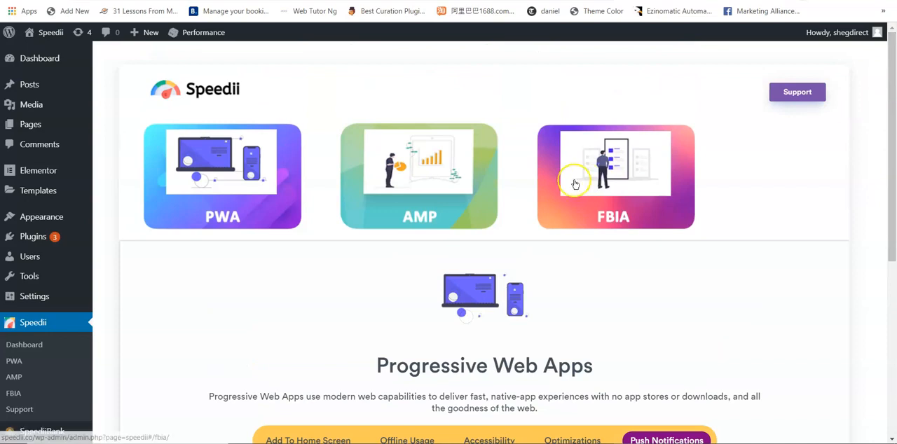
left_click(409, 187)
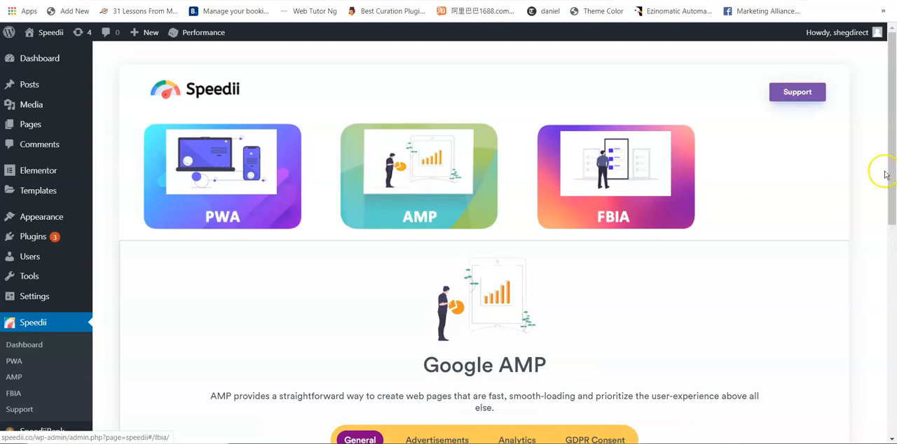
- Set the AMP Mode to AMP-First, keep AMP support on for all content, and save the general AMP settings
left_click_drag(894, 109, 894, 208)
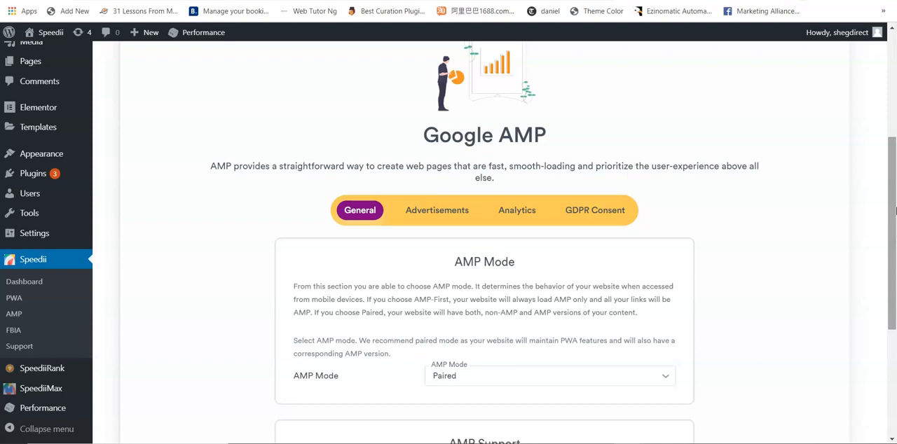
left_click_drag(893, 196, 893, 250)
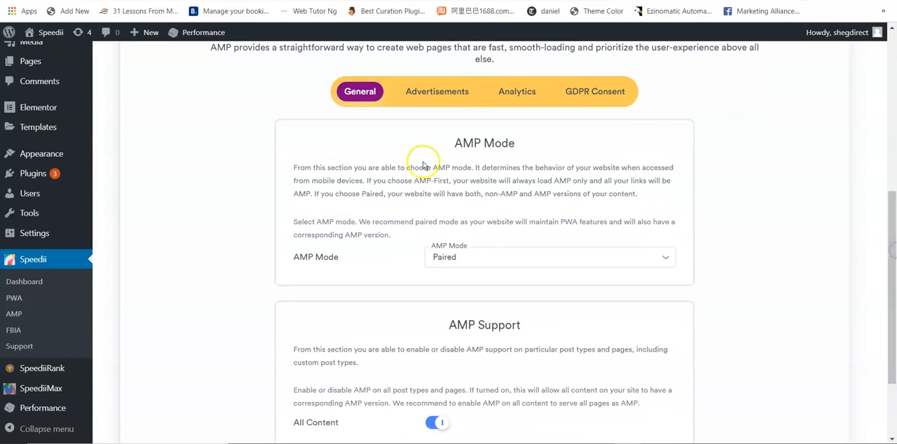
left_click(510, 256)
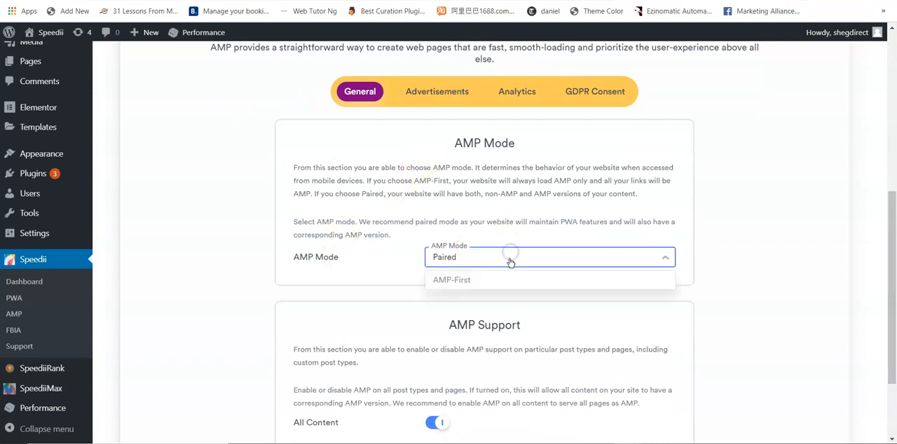
left_click(478, 263)
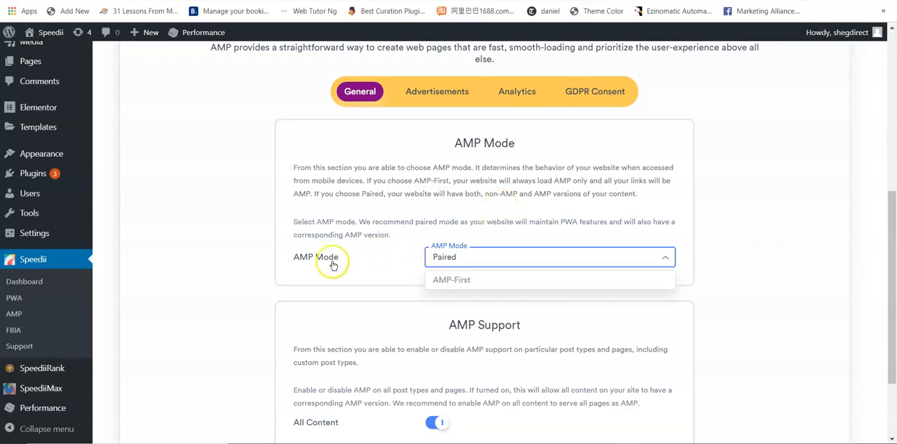
left_click(459, 282)
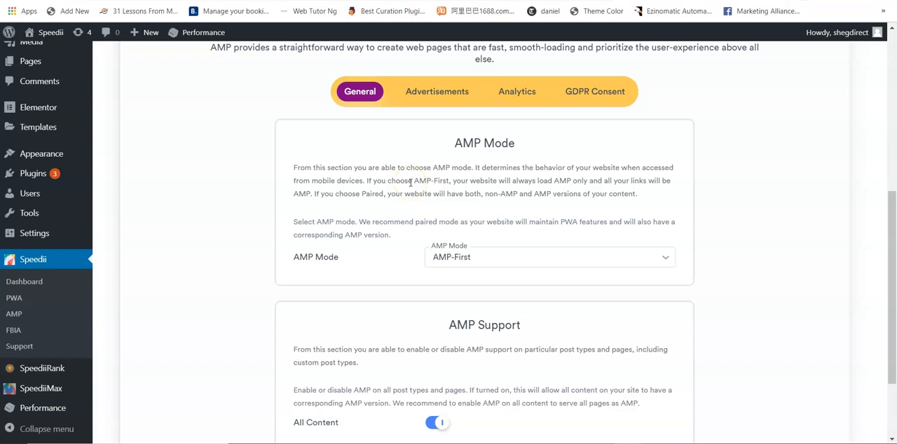
left_click(474, 259)
left_click(458, 284)
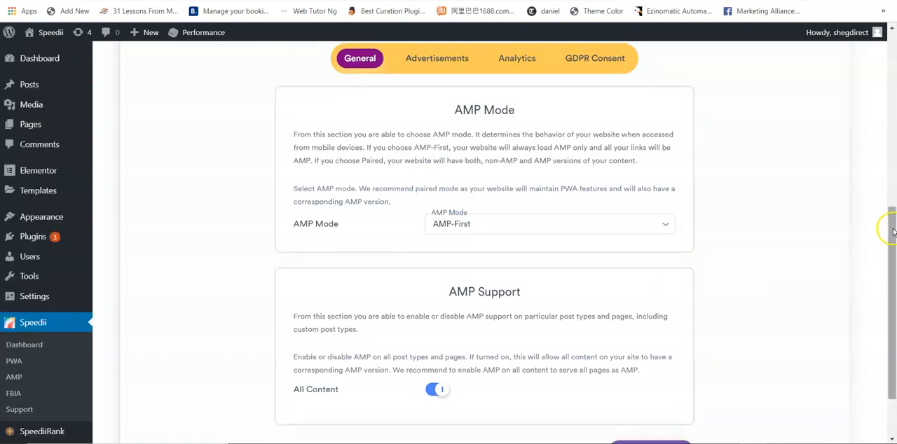
left_click_drag(894, 231, 893, 263)
left_click(652, 384)
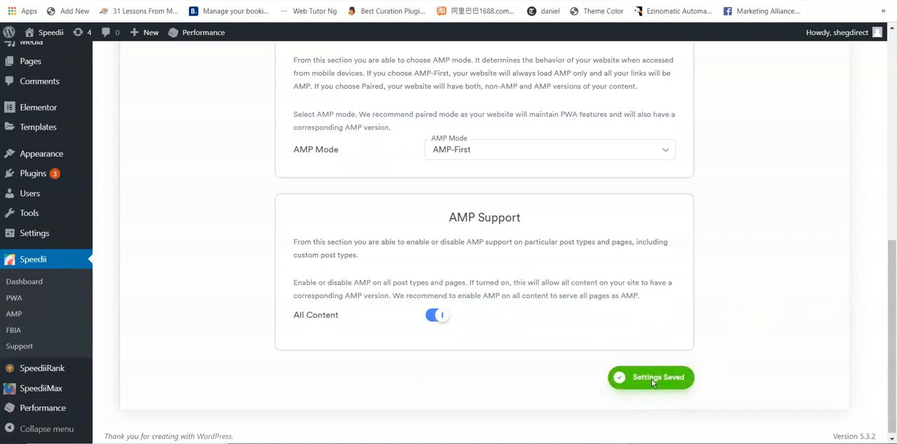
- Open the Google AMP Advertisements settings and enable AdSense Auto Ads
left_click_drag(889, 312, 894, 163)
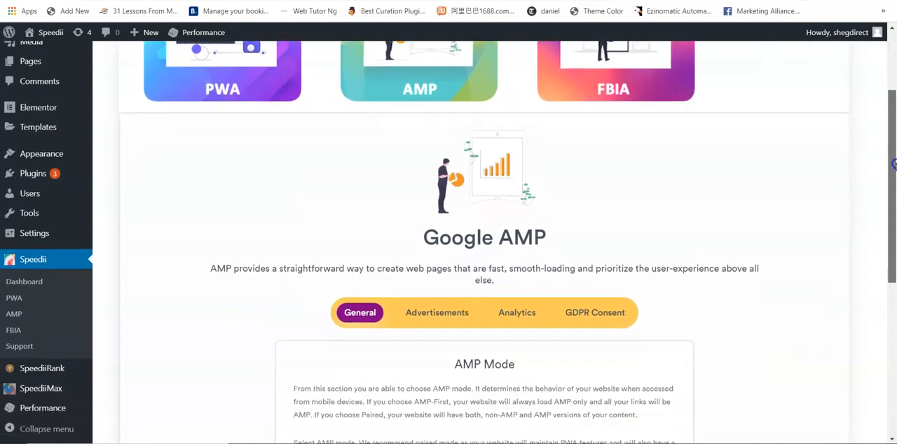
left_click(438, 316)
left_click_drag(893, 125, 893, 161)
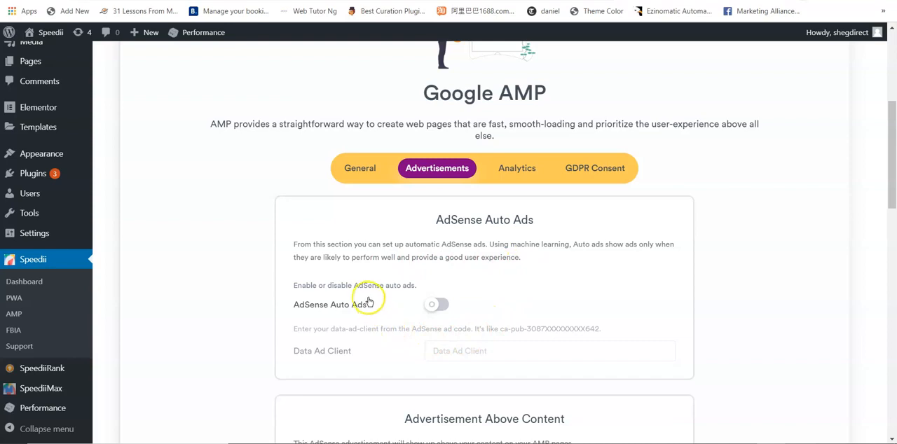
left_click(441, 307)
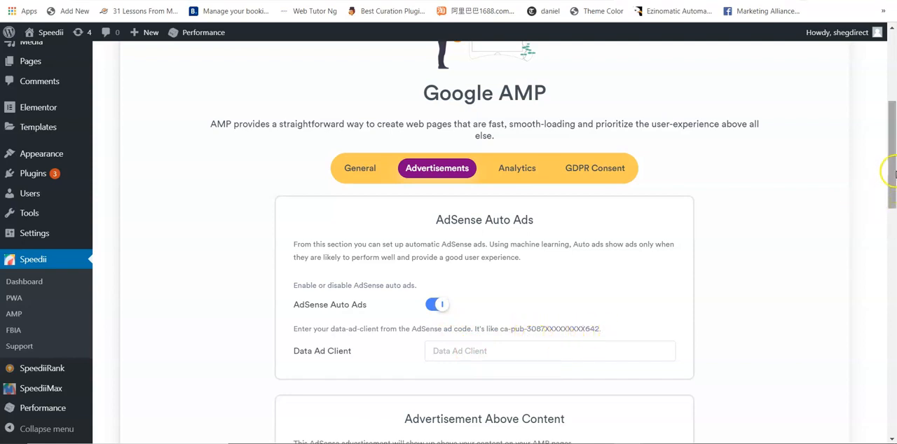
- Enable Ad Above Content and check the available ad sizes, keeping the size at Responsive
left_click_drag(893, 163, 893, 237)
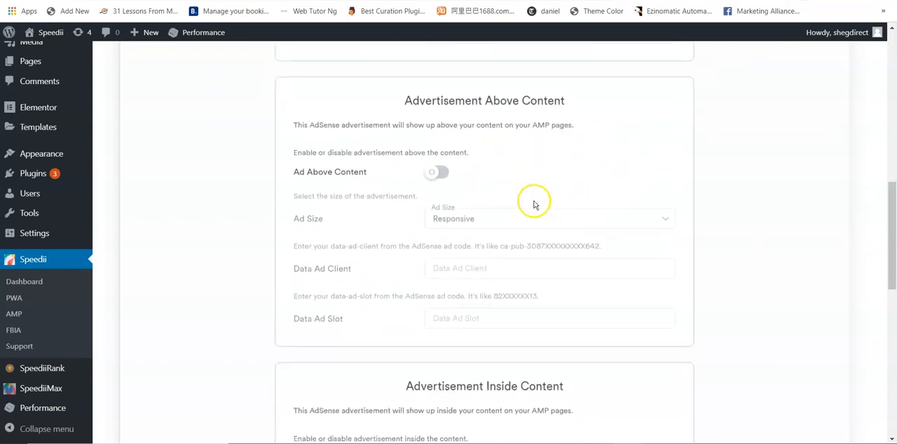
left_click(439, 174)
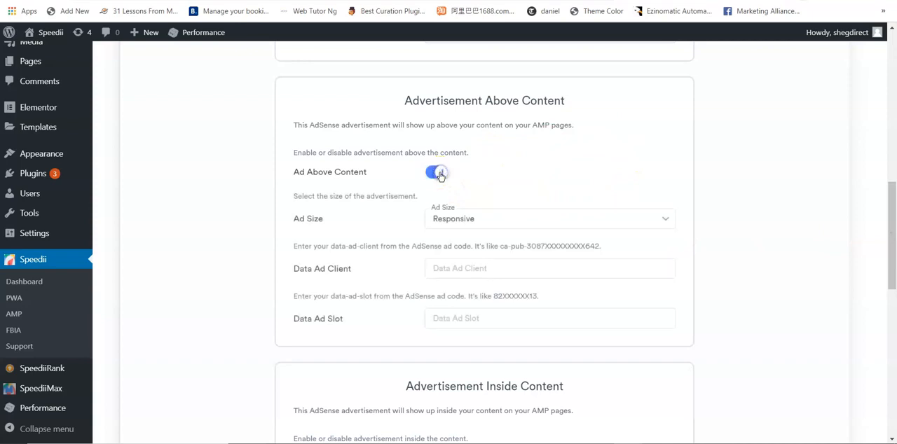
left_click(439, 173)
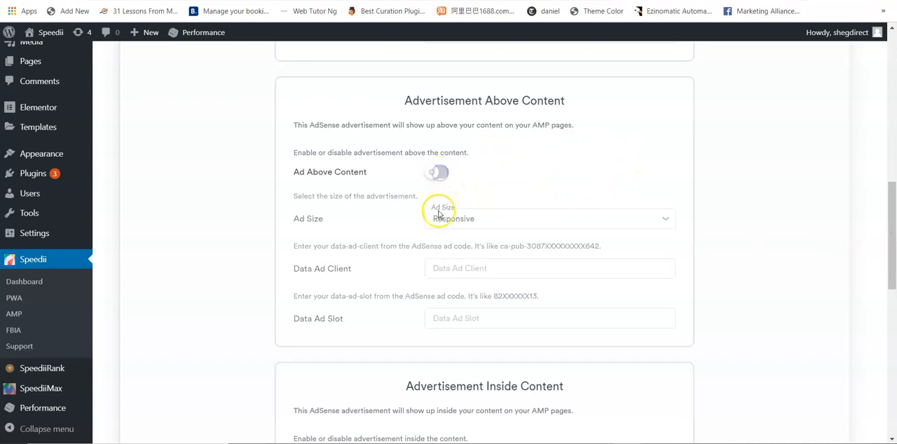
left_click(447, 176)
left_click(477, 219)
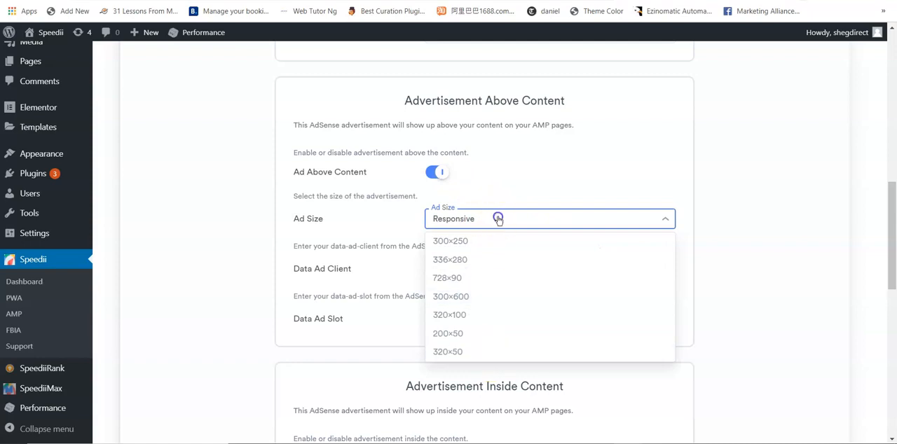
left_click(498, 218)
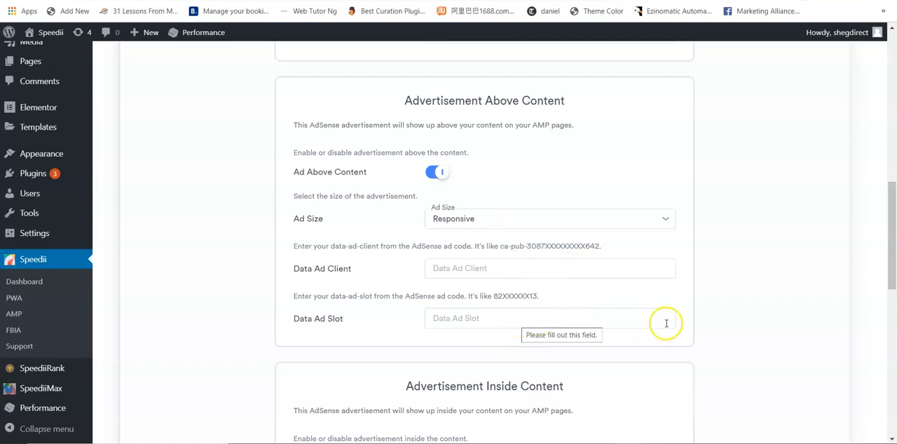
- Review the Advertisement Inside Content and Advertisement Below Content settings for AMP pages
left_click_drag(889, 257, 894, 328)
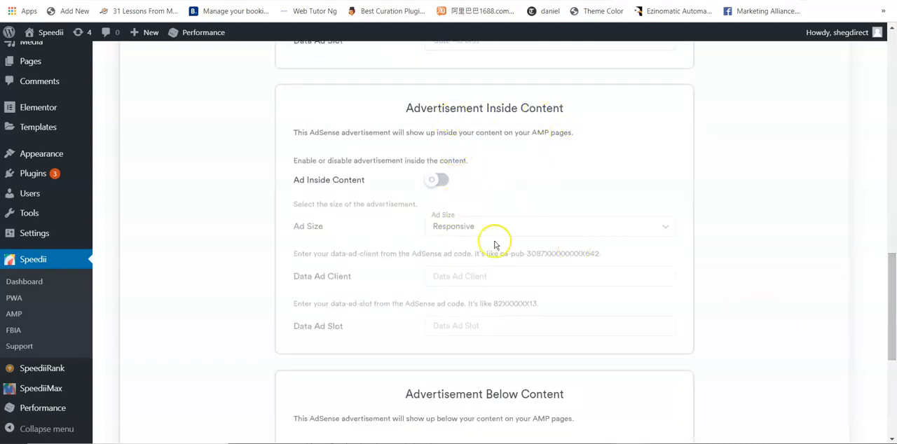
left_click_drag(892, 303, 889, 363)
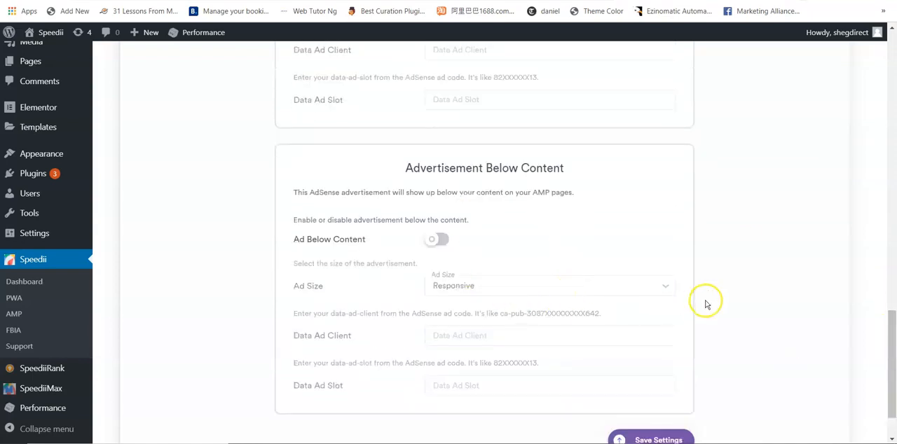
left_click_drag(887, 320, 888, 346)
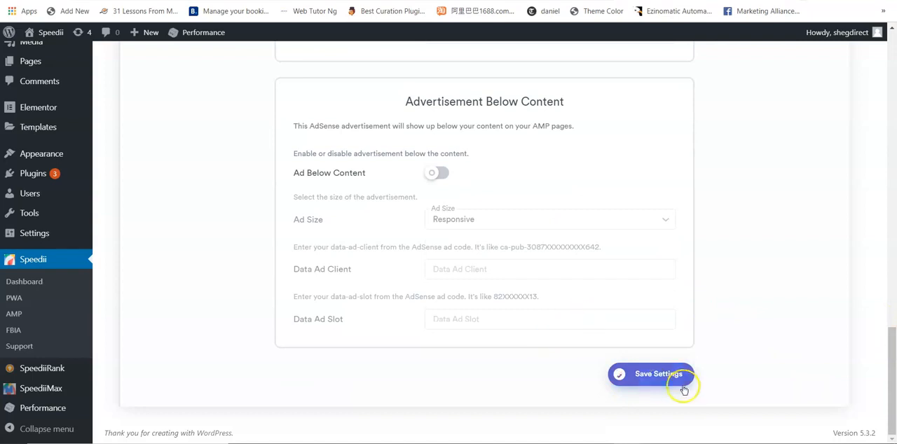
- Open the Google AMP Analytics settings and review the Google Analytics and Facebook Pixel sections
left_click_drag(892, 379, 887, 133)
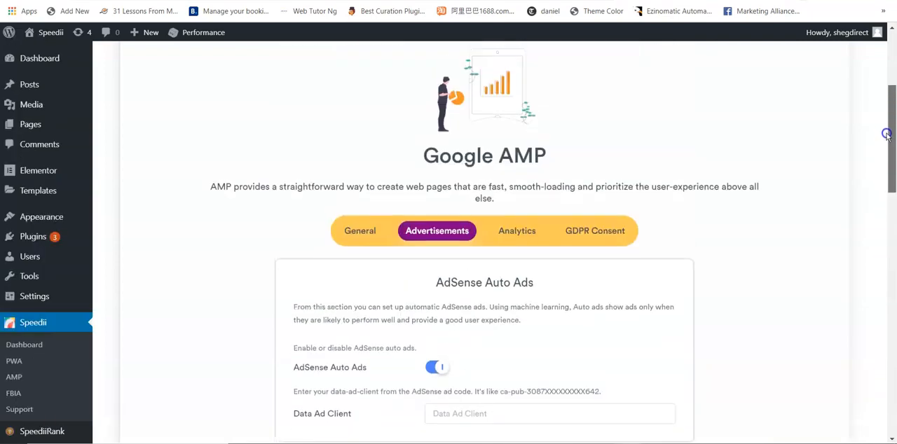
left_click(517, 231)
left_click_drag(891, 112, 893, 133)
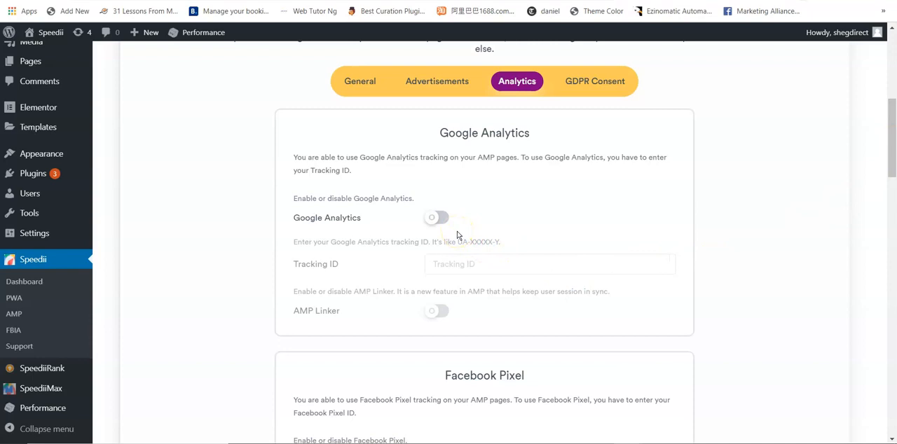
left_click_drag(891, 156, 892, 196)
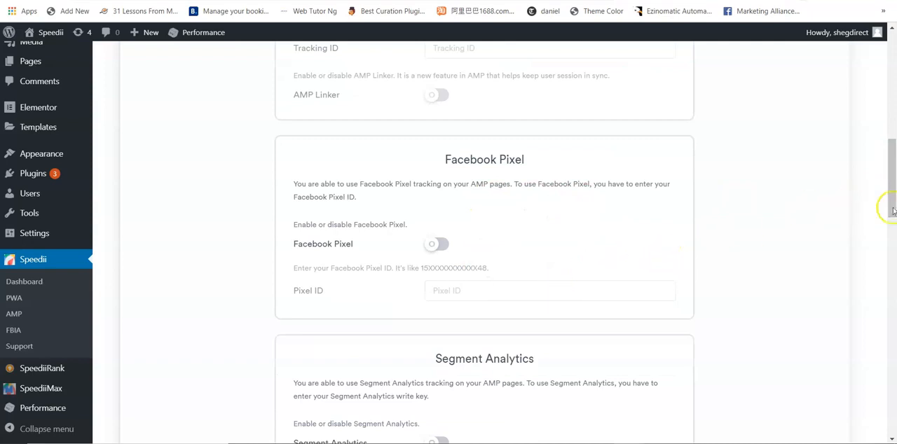
- Open the Google AMP GDPR Consent settings and review the Cookie Notice message and button text
left_click_drag(891, 187, 883, 122)
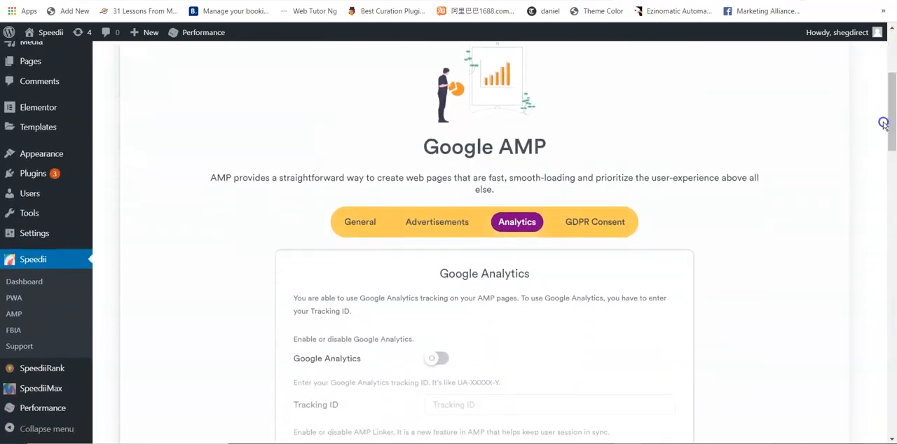
left_click(587, 223)
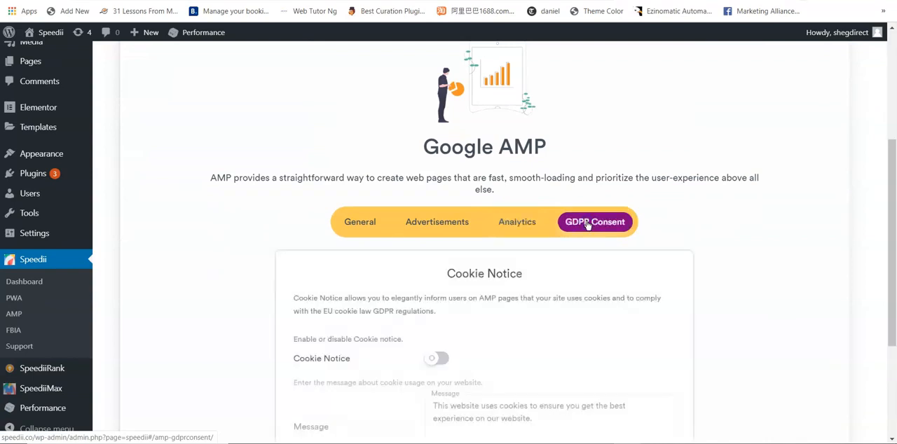
left_click_drag(890, 156, 893, 236)
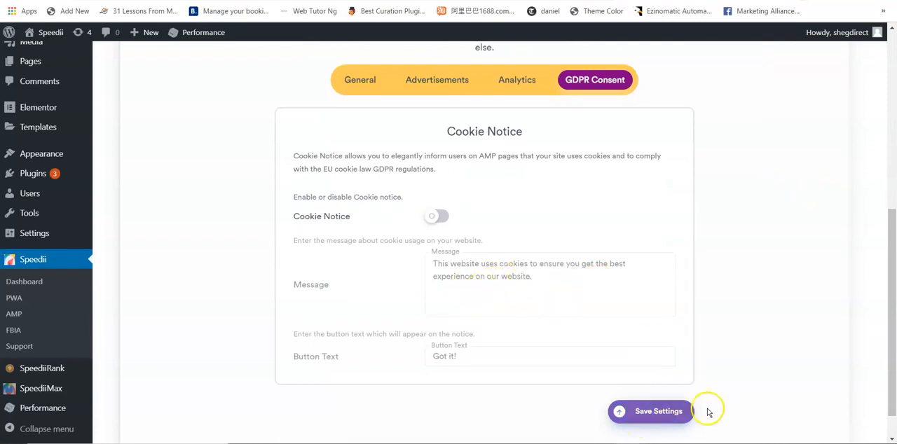
- Open the Facebook Instant Articles settings and review the Facebook Page ID section
left_click_drag(893, 330, 892, 184)
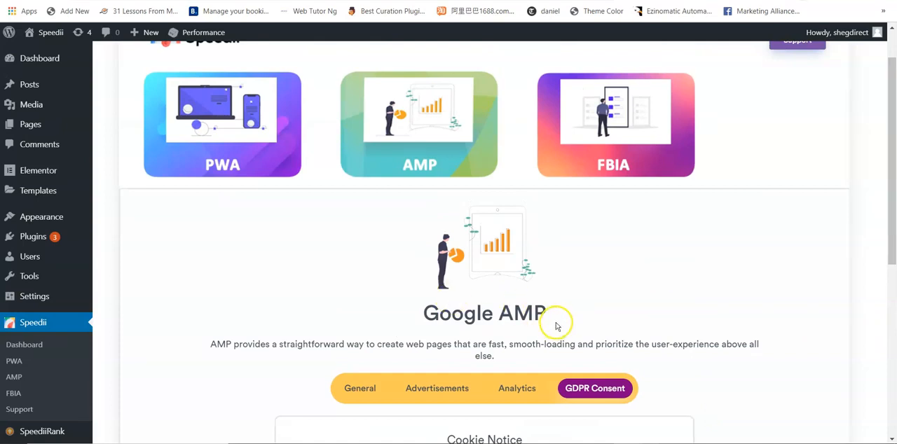
left_click(619, 134)
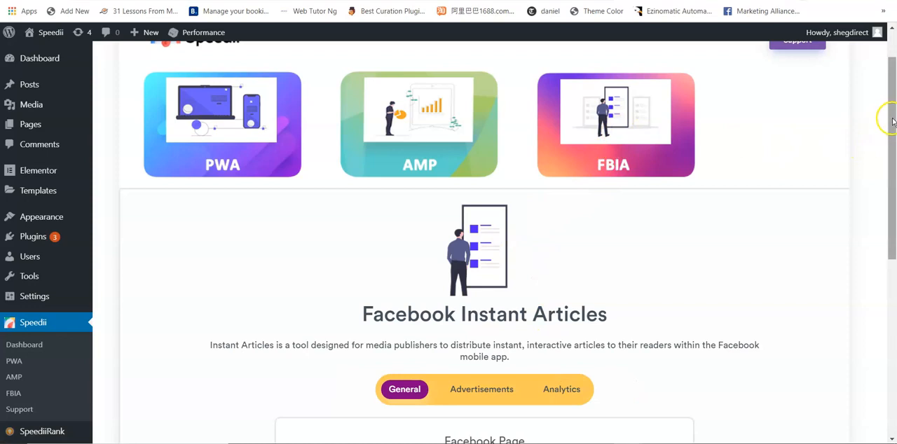
left_click_drag(892, 124, 892, 170)
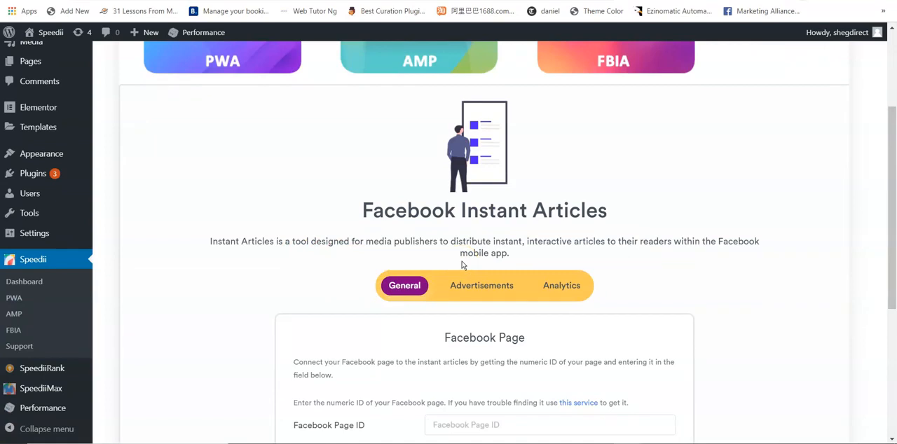
left_click_drag(883, 214, 893, 276)
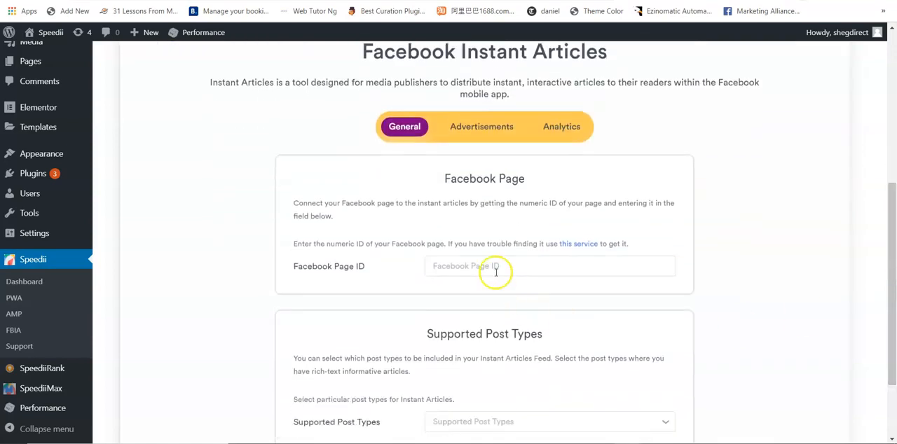
- Add Posts to the Supported Post Types for Instant Articles
left_click_drag(887, 218, 893, 271)
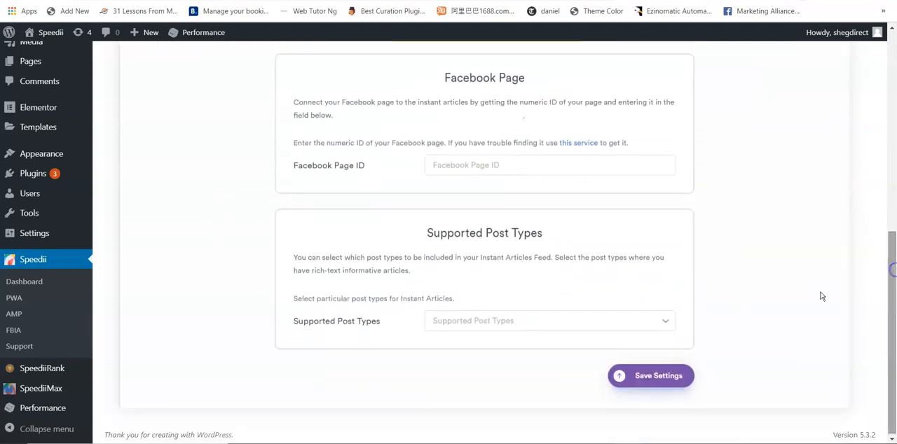
left_click(539, 321)
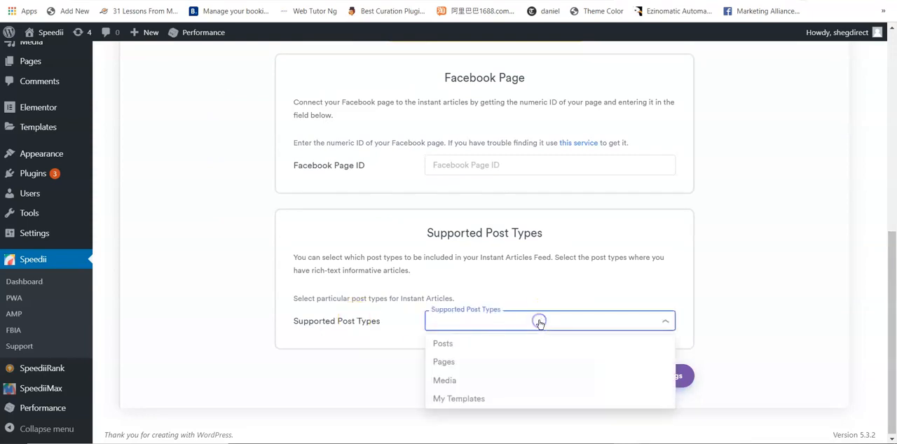
left_click(477, 345)
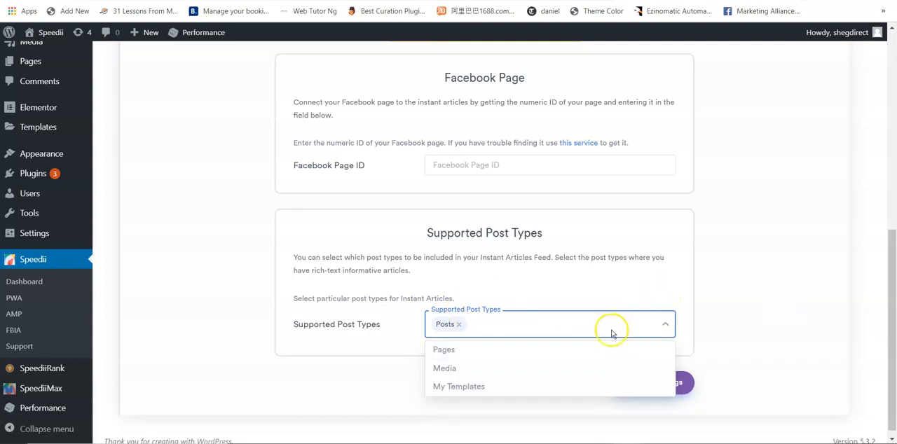
left_click_drag(890, 321, 895, 313)
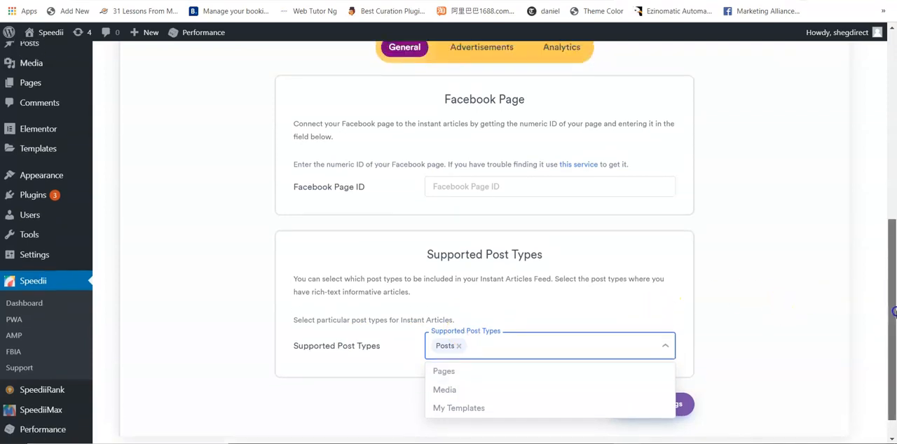
left_click(819, 310)
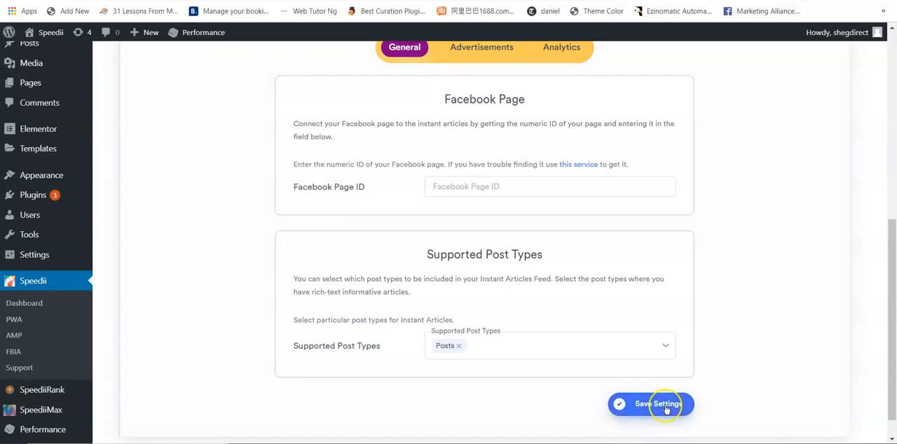
- Open the Instant Articles Advertisements settings, enable Audience Network, and activate the Placement ID field
left_click(483, 53)
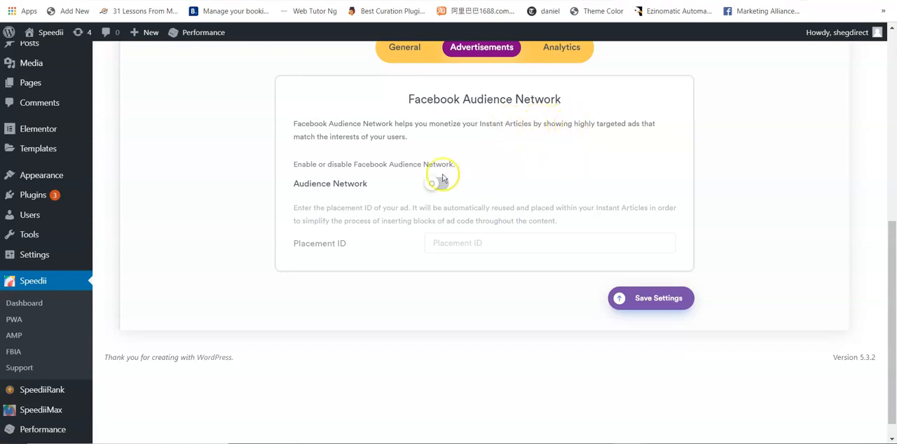
left_click(441, 184)
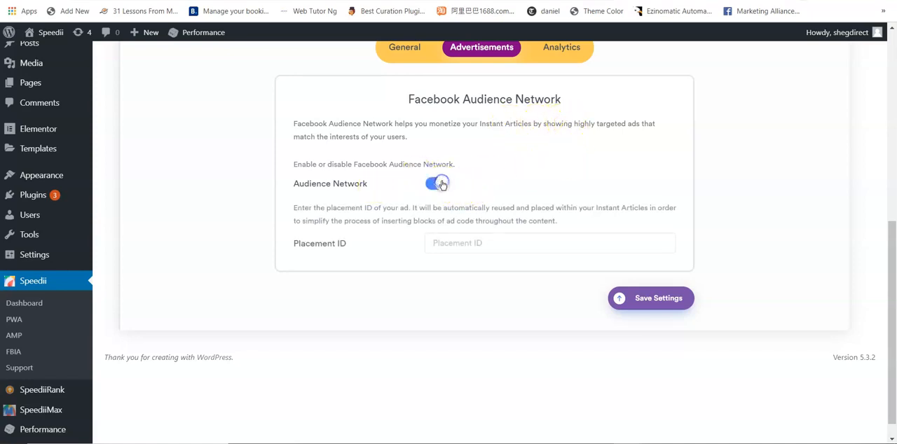
left_click(498, 247)
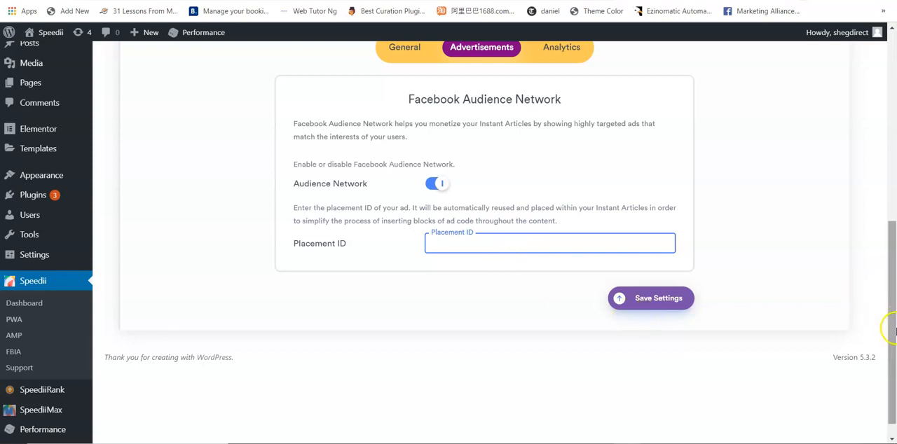
- Enable third-party Analytics for Instant Articles and save the settings with the Analytics Code left empty
left_click_drag(890, 322, 892, 227)
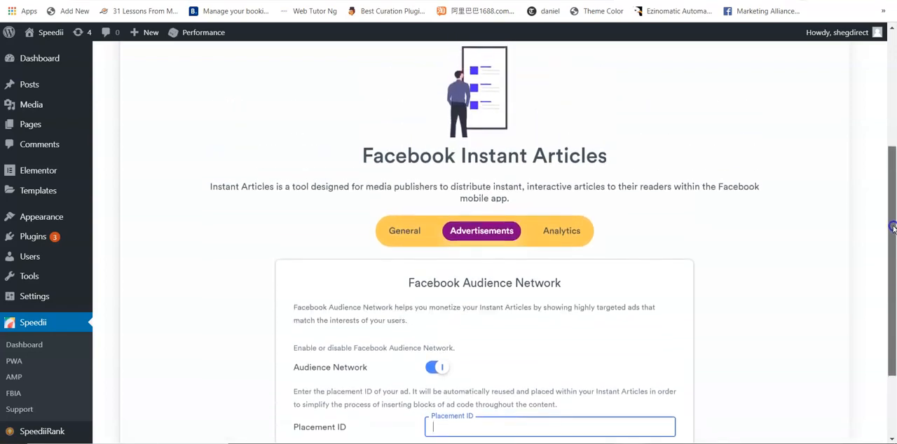
left_click(555, 231)
left_click_drag(889, 188, 894, 270)
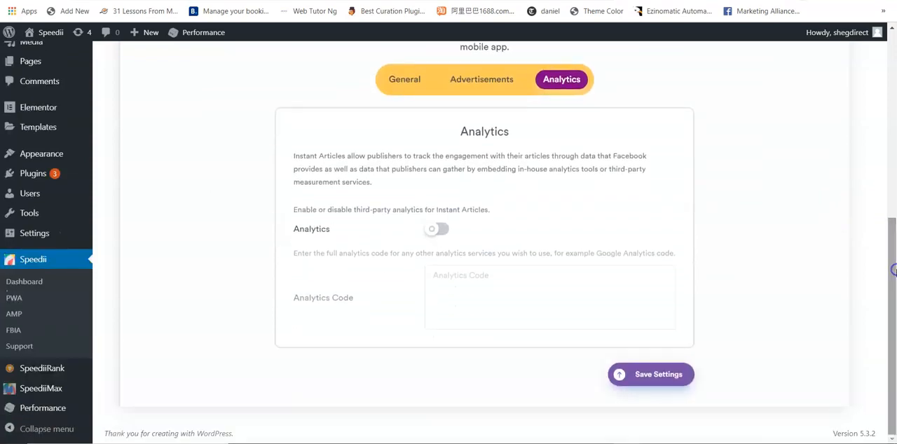
left_click(449, 232)
left_click(460, 294)
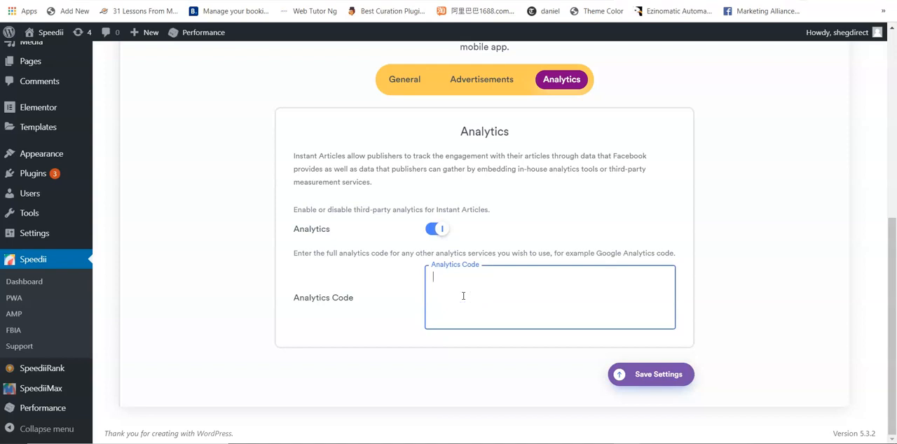
left_click(662, 375)
left_click_drag(890, 364, 894, 170)
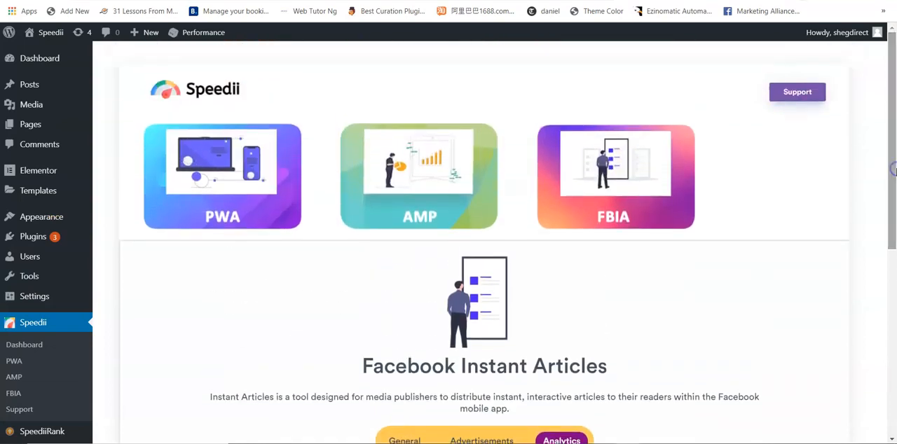